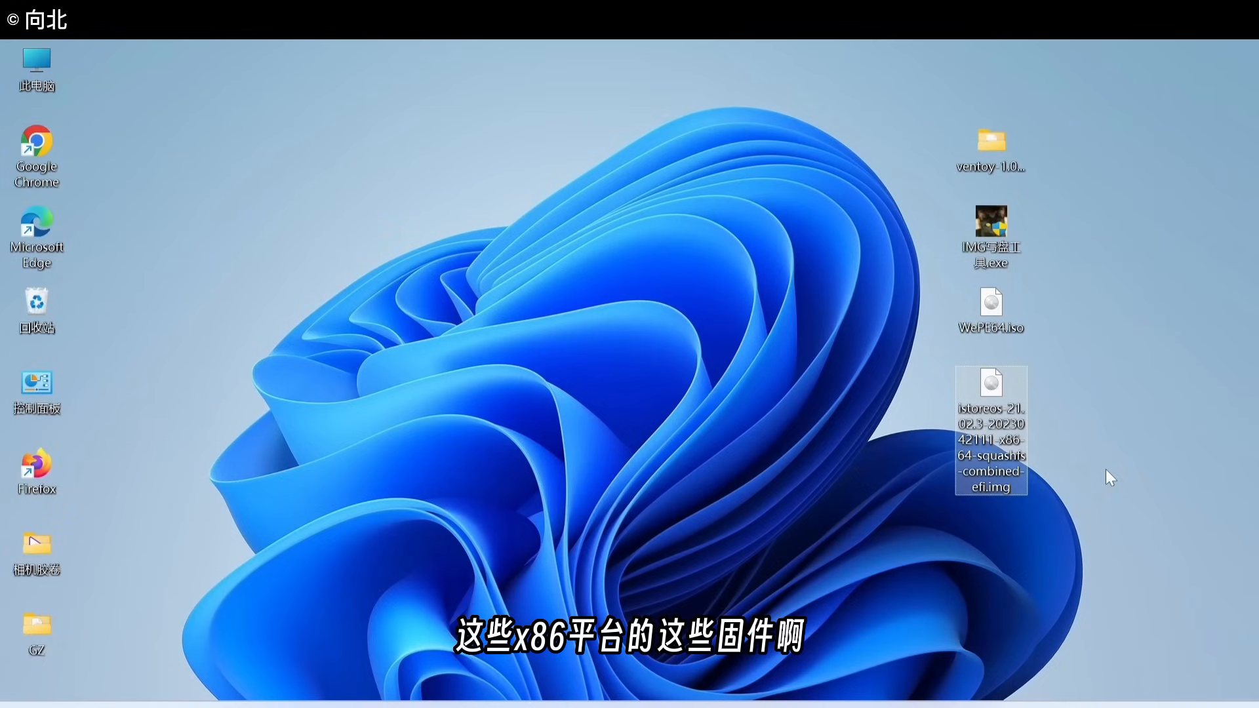
# Step: Deselect the iStoreOS image file on the desktop so the USB drive can be detected as E:
pyautogui.click(1069, 429)
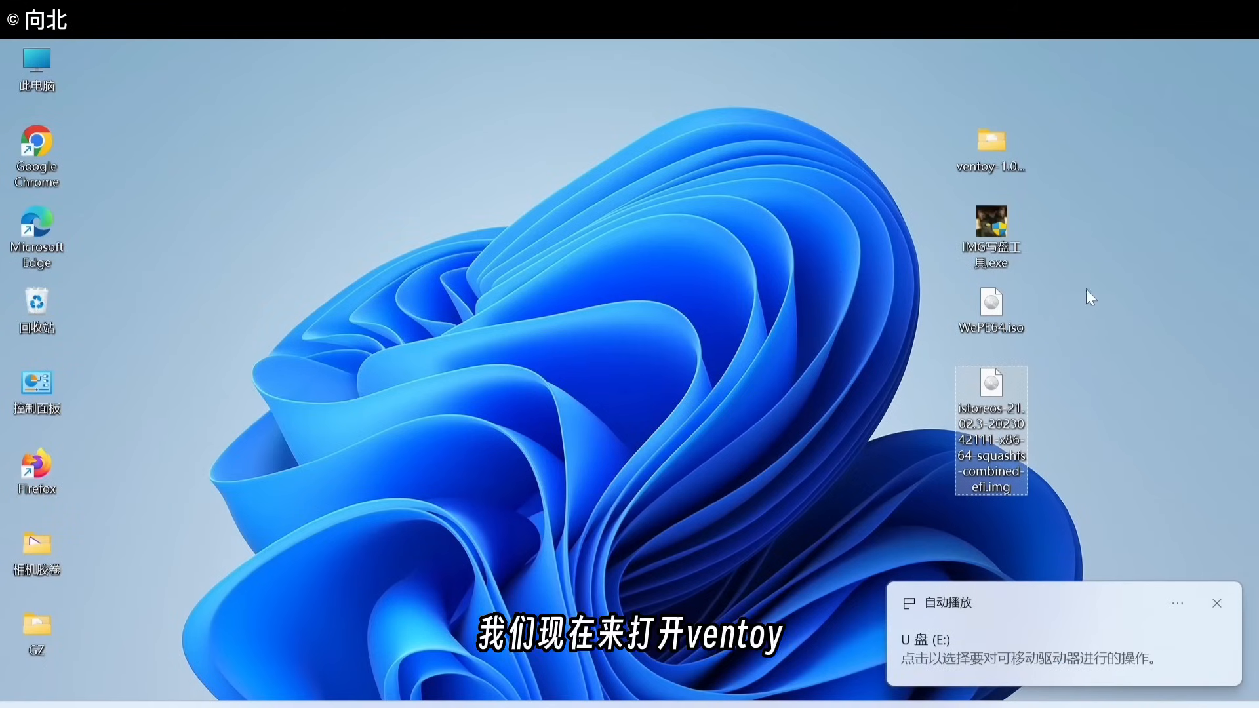
# Step: Launch Ventoy2Disk from the ventoy-1.0.91 folder, targeting the E: [16GB] Teclast CoolFlash 3.0 drive
pyautogui.doubleClick(994, 147)
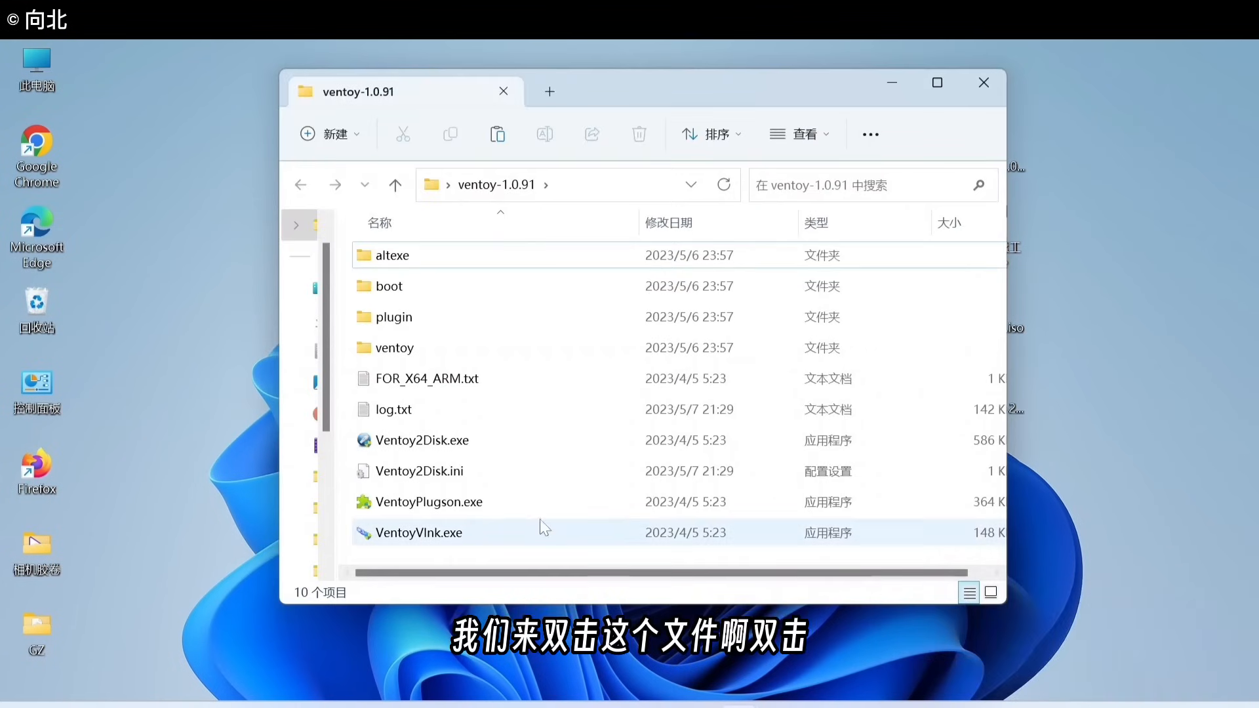
pyautogui.doubleClick(424, 446)
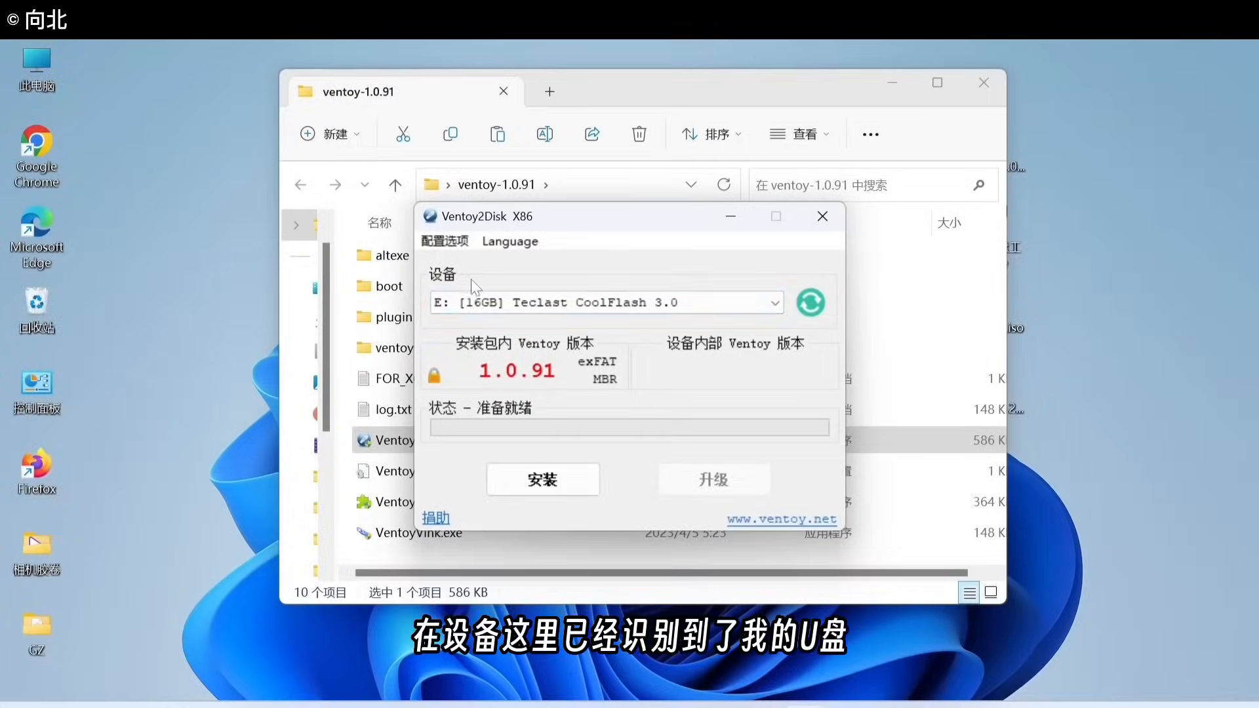
pyautogui.click(537, 305)
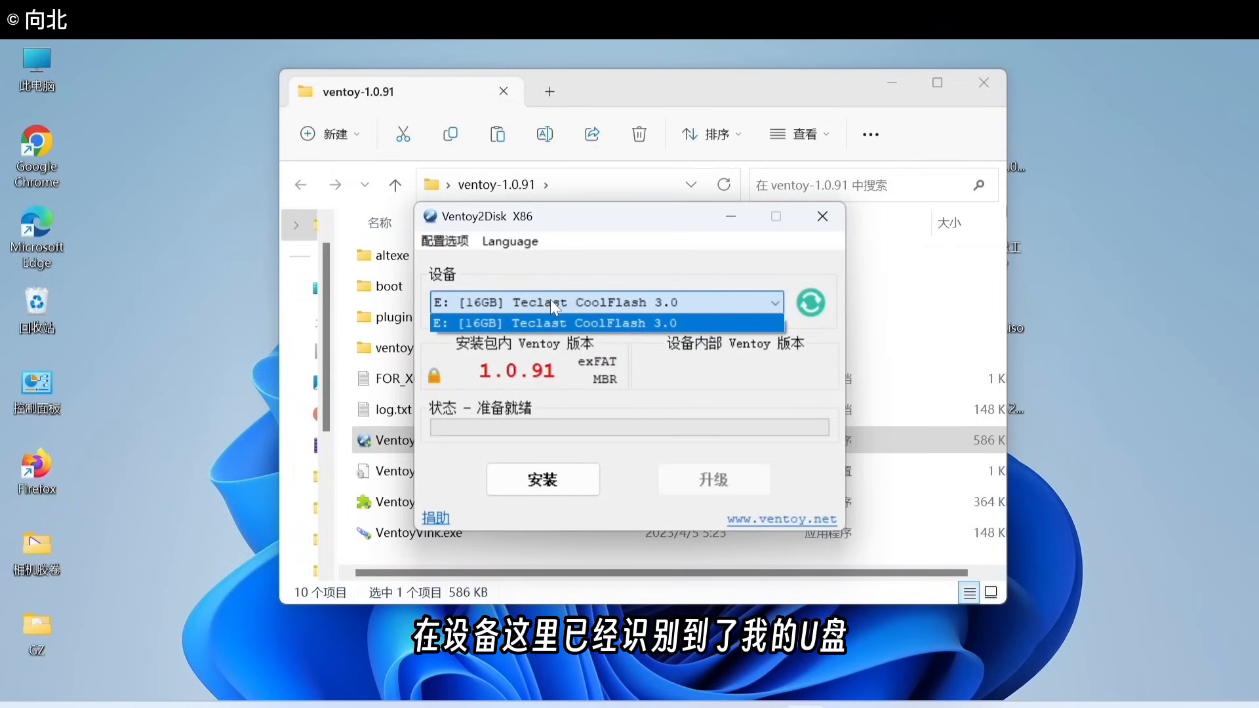
pyautogui.click(549, 299)
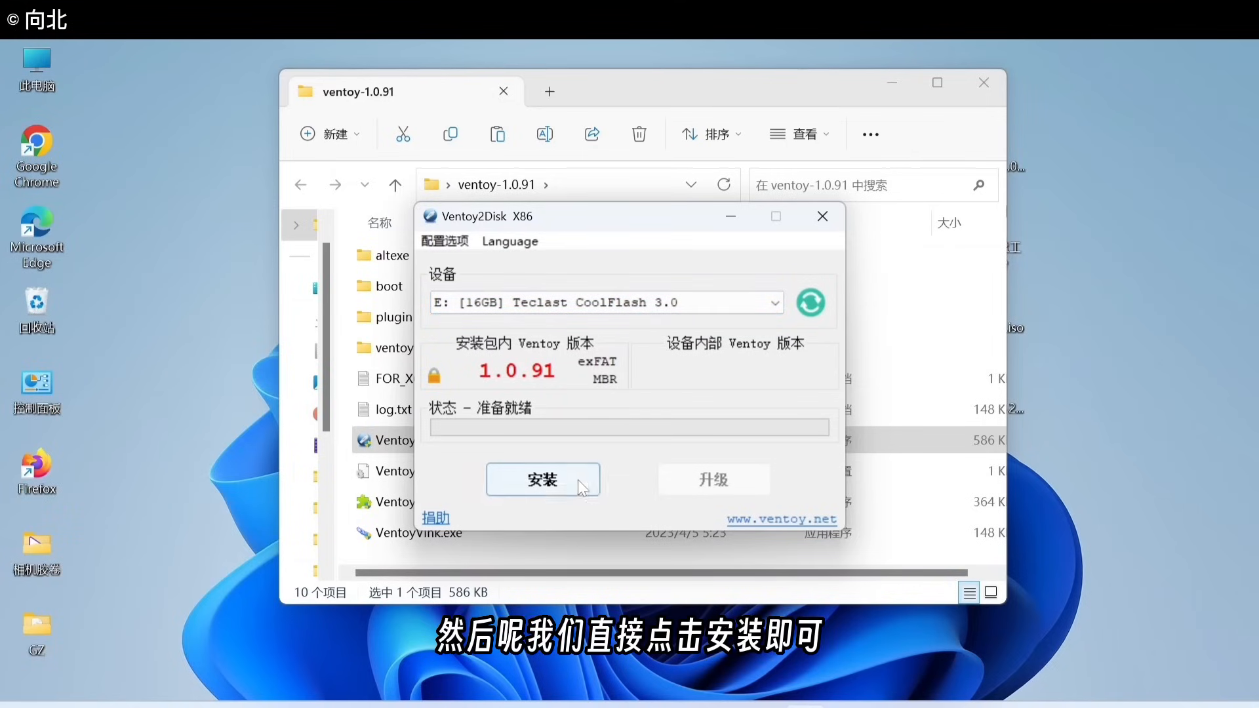
# Step: Install Ventoy 1.0.91 onto the 16GB drive, accepting both format warnings, then close Ventoy2Disk and the folder window
pyautogui.click(520, 480)
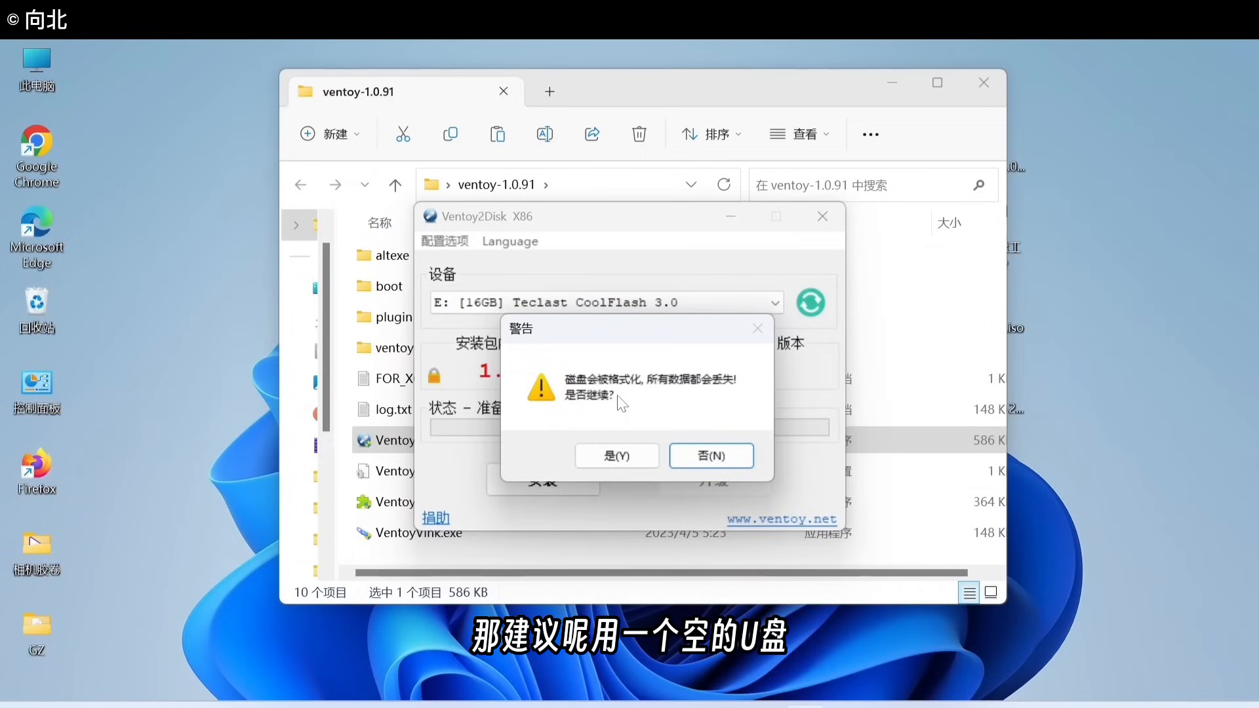
pyautogui.click(619, 456)
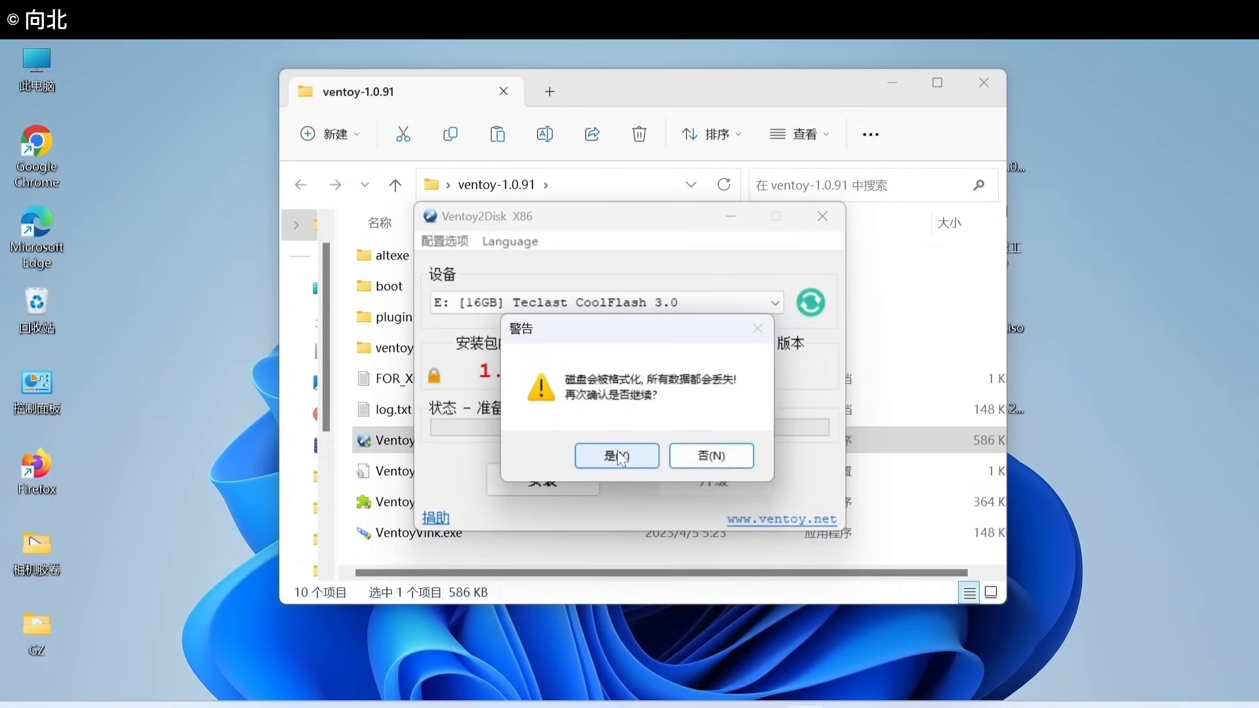
pyautogui.click(619, 455)
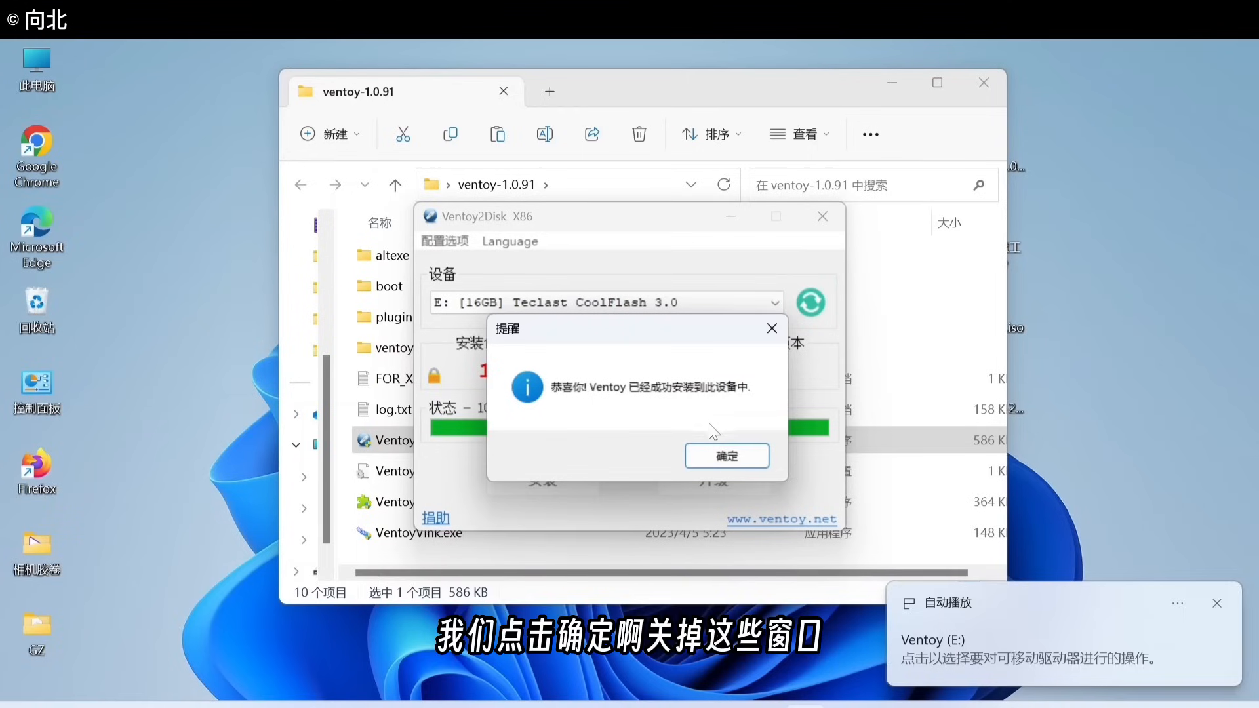
pyautogui.click(726, 455)
pyautogui.click(822, 216)
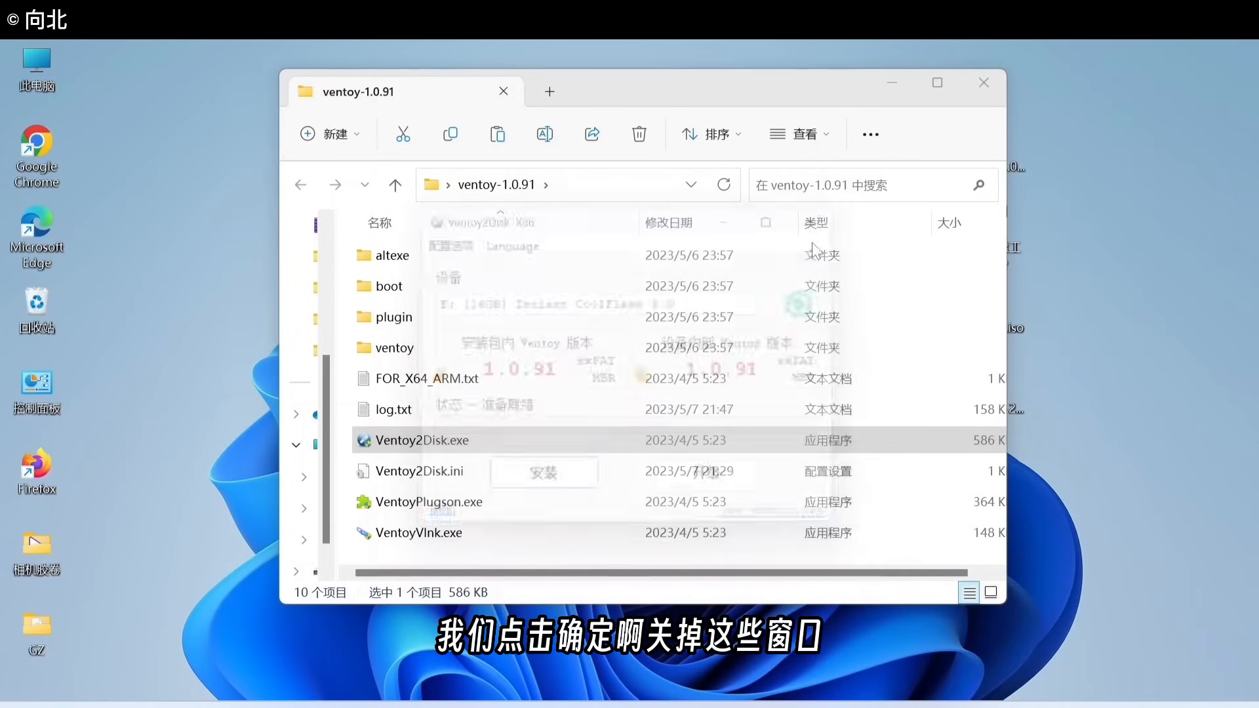
pyautogui.click(982, 81)
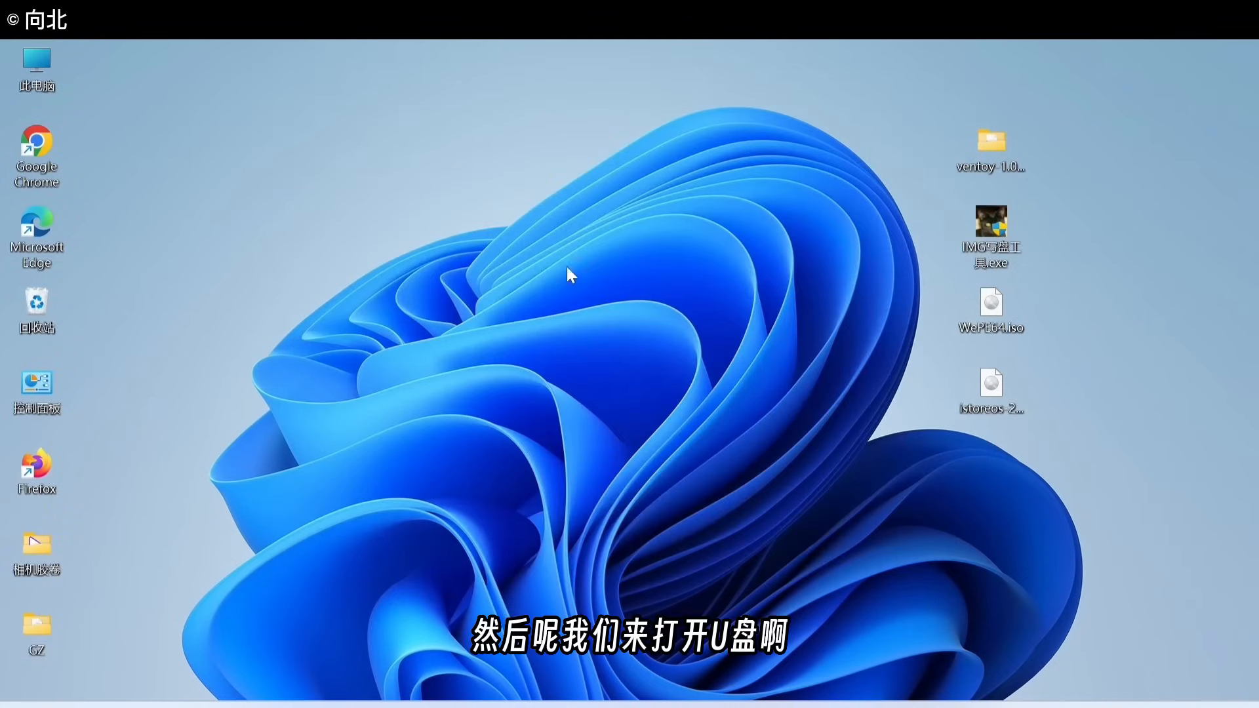
# Step: Open 此电脑 (This PC) and select the Ventoy (E:) drive showing 15.0 GB free
pyautogui.doubleClick(30, 69)
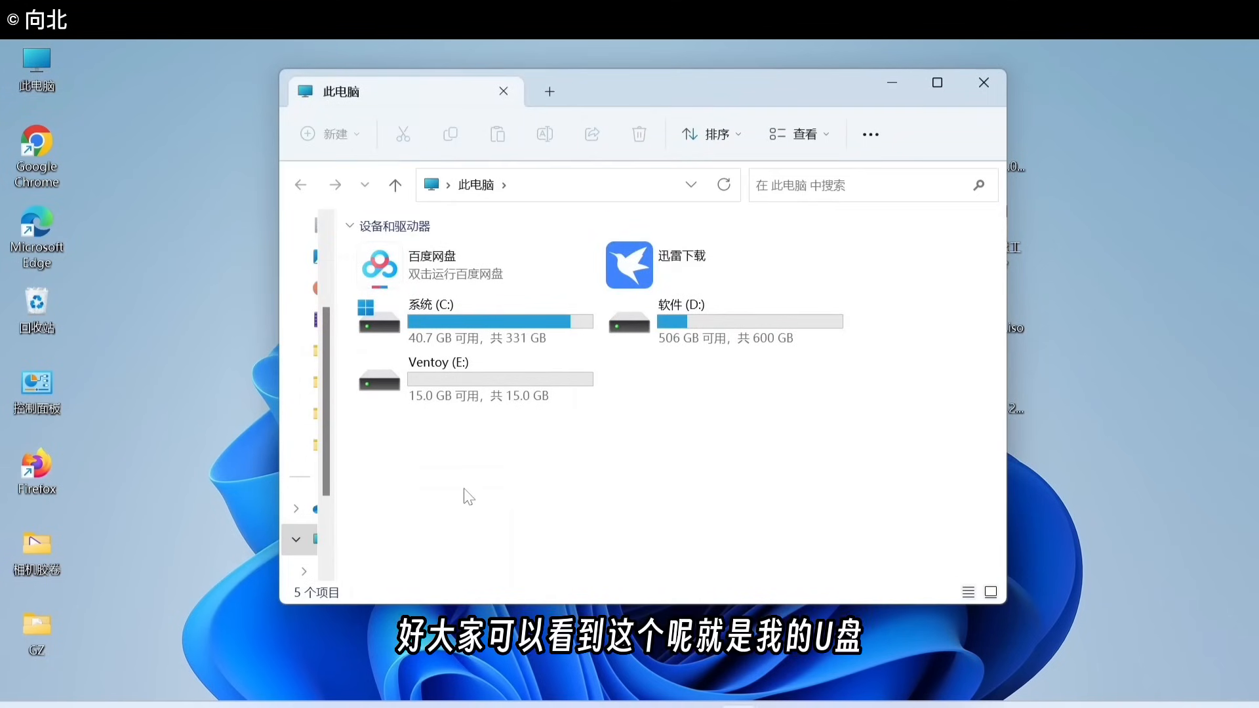
pyautogui.click(548, 379)
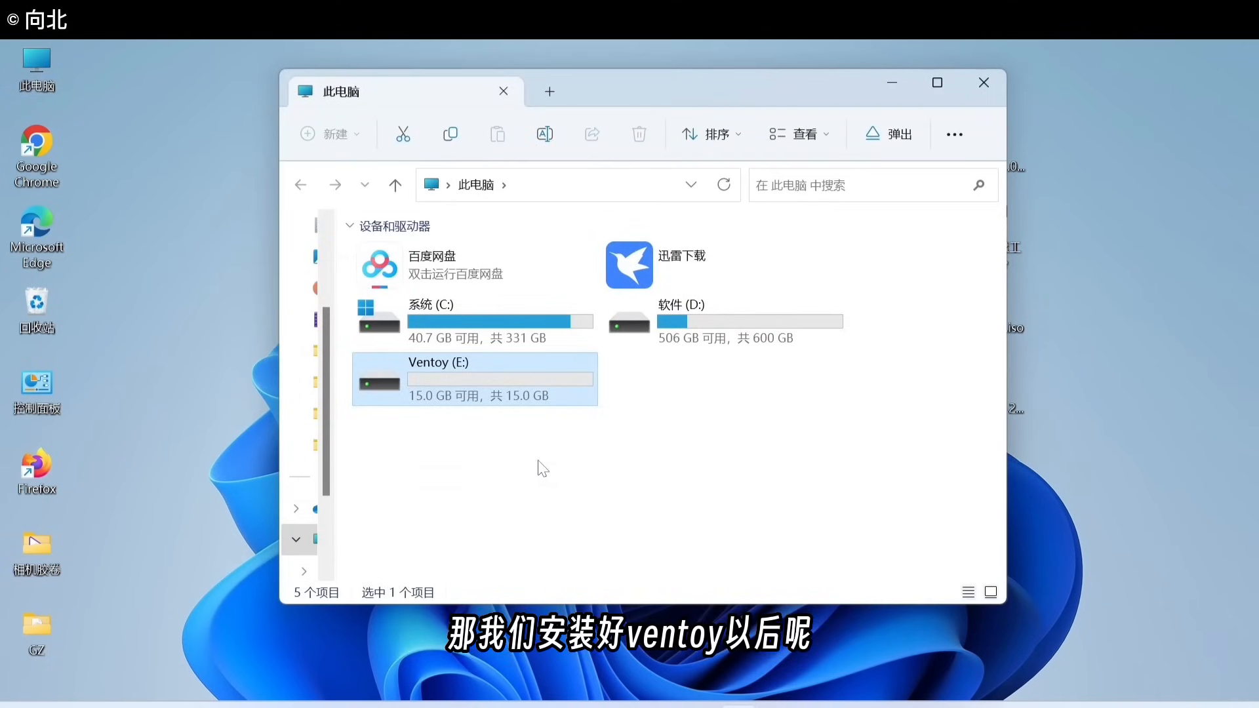
pyautogui.moveTo(417, 379)
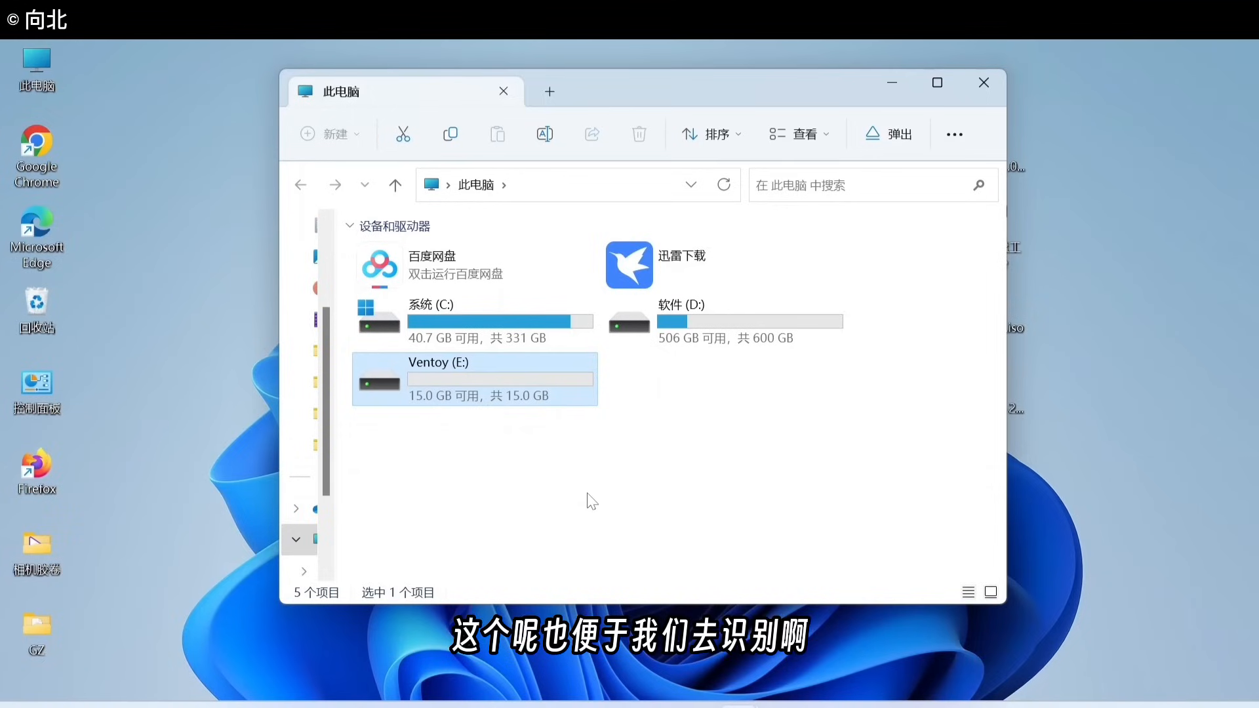
# Step: Open the empty Ventoy (E:) drive, move its window upper left, and select the desktop firmware images
pyautogui.doubleClick(434, 376)
pyautogui.moveTo(753, 88); pyautogui.dragTo(555, 95)
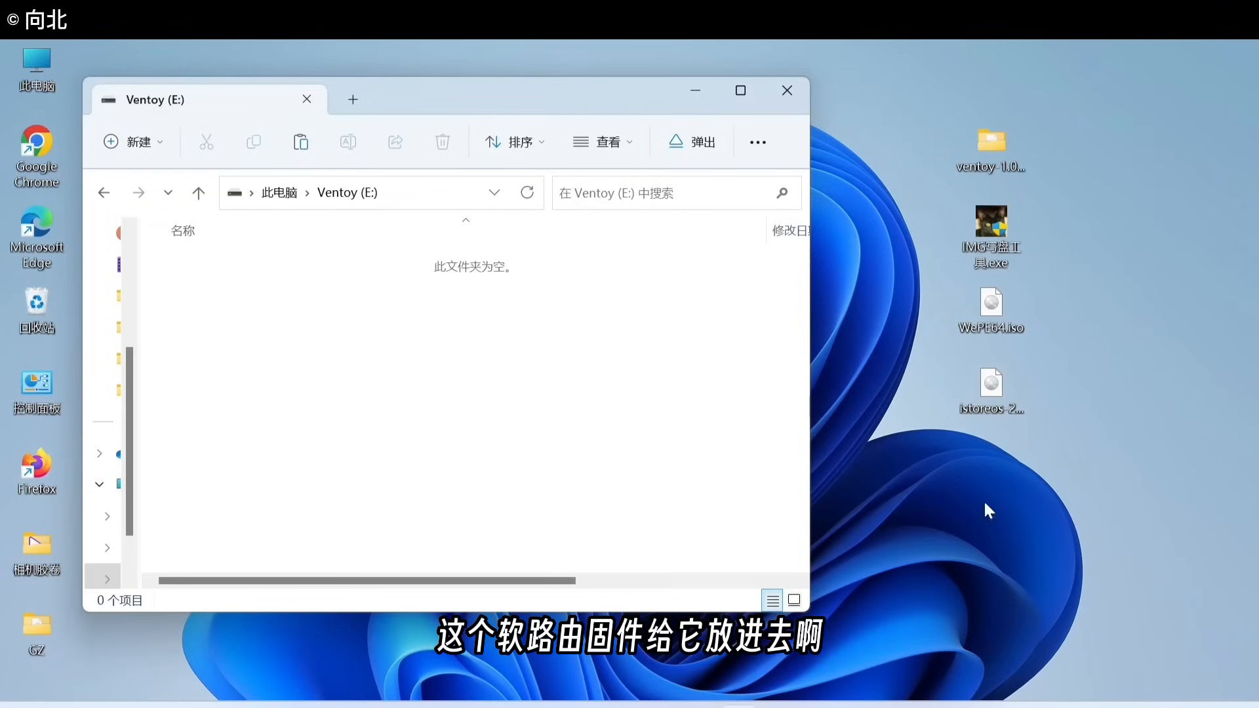
pyautogui.moveTo(1055, 427); pyautogui.dragTo(470, 350)
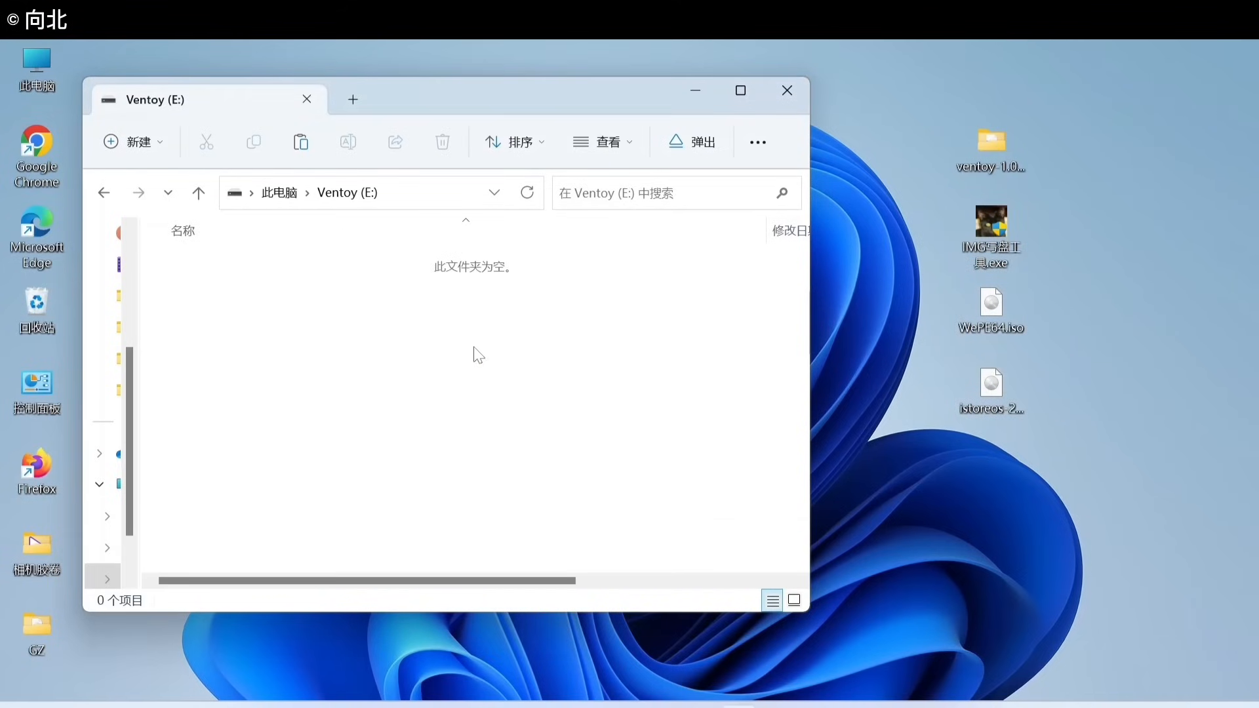
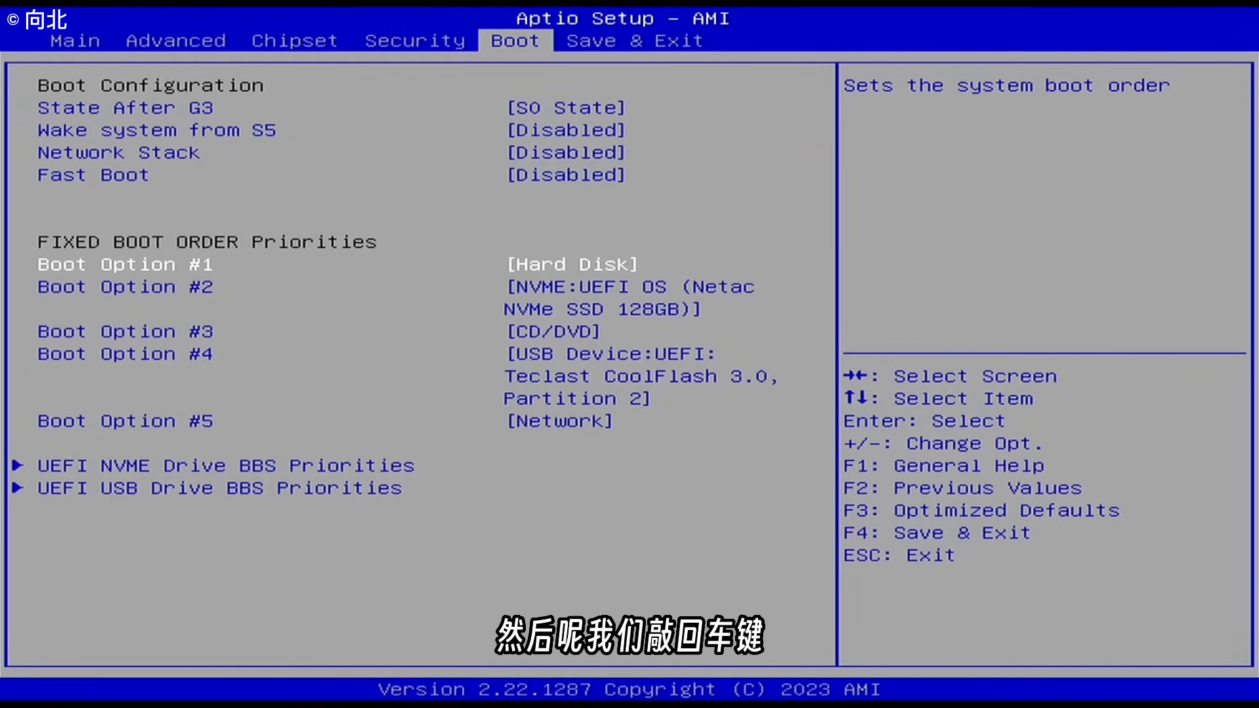
# Step: Set USB Device: Teclast CoolFlash as Boot Option #1, then save with F4 and restart
pyautogui.press('Return')
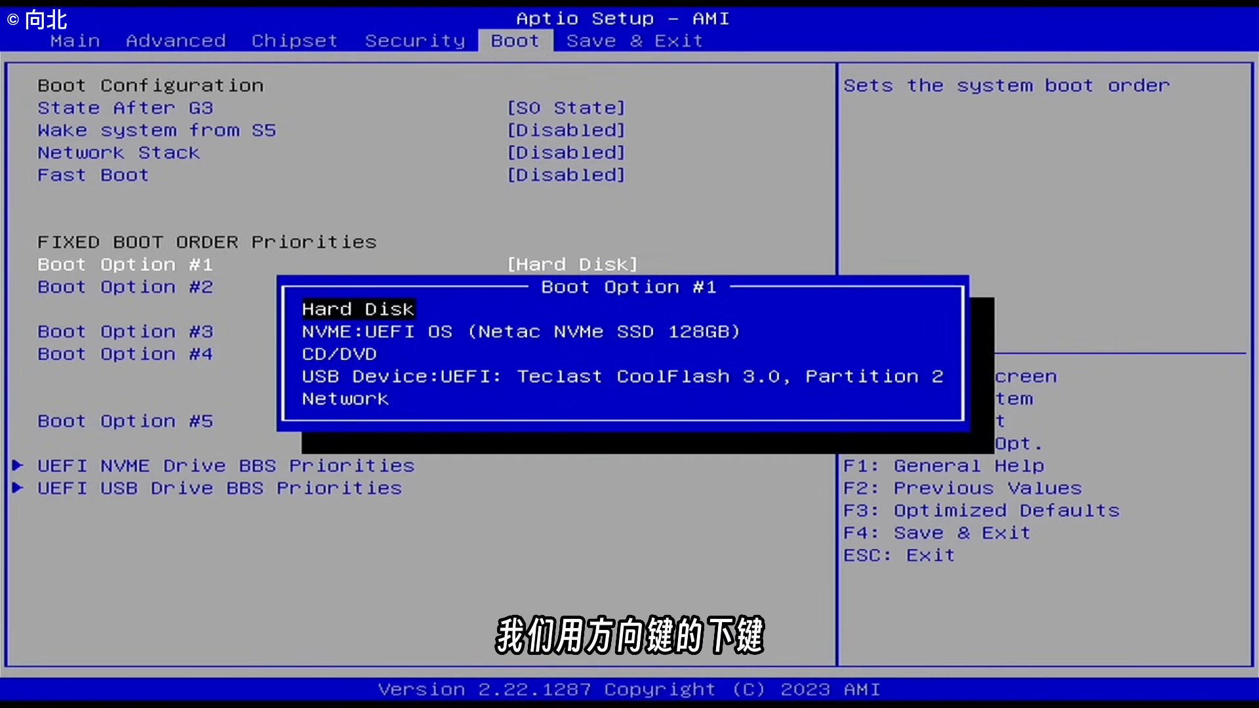
pyautogui.press('Down')
pyautogui.press('Down')
pyautogui.press('Down')
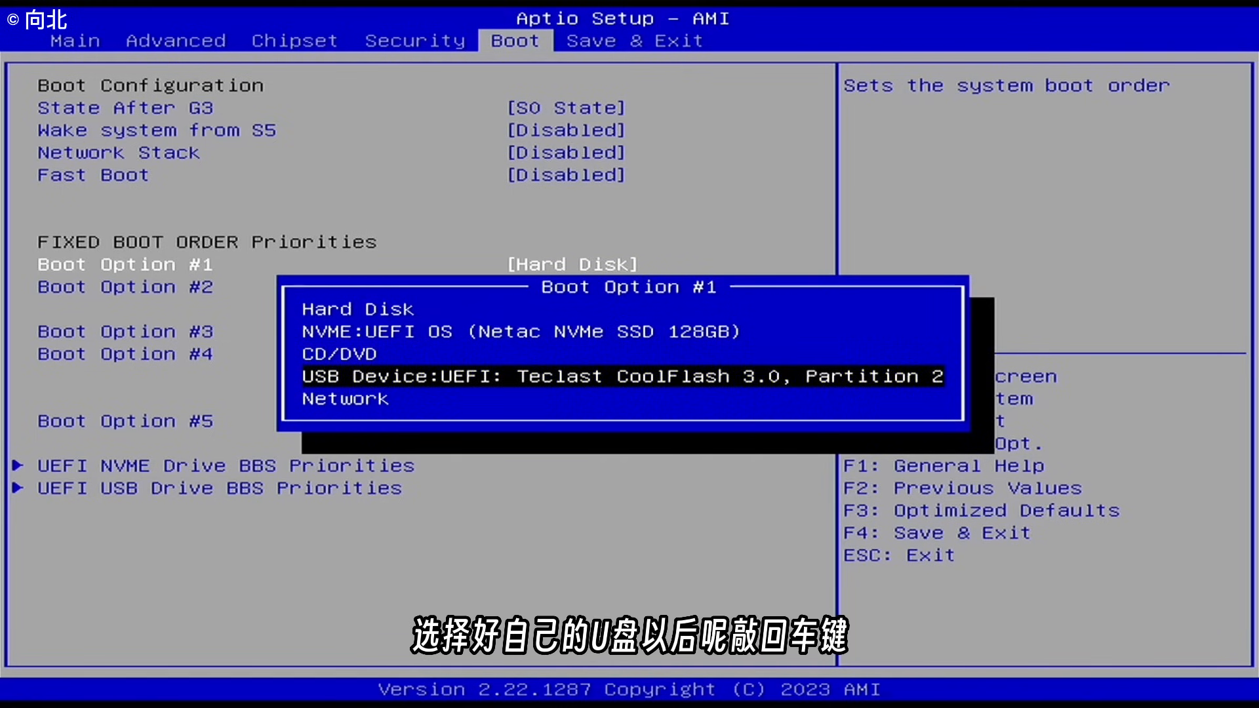
pyautogui.press('Return')
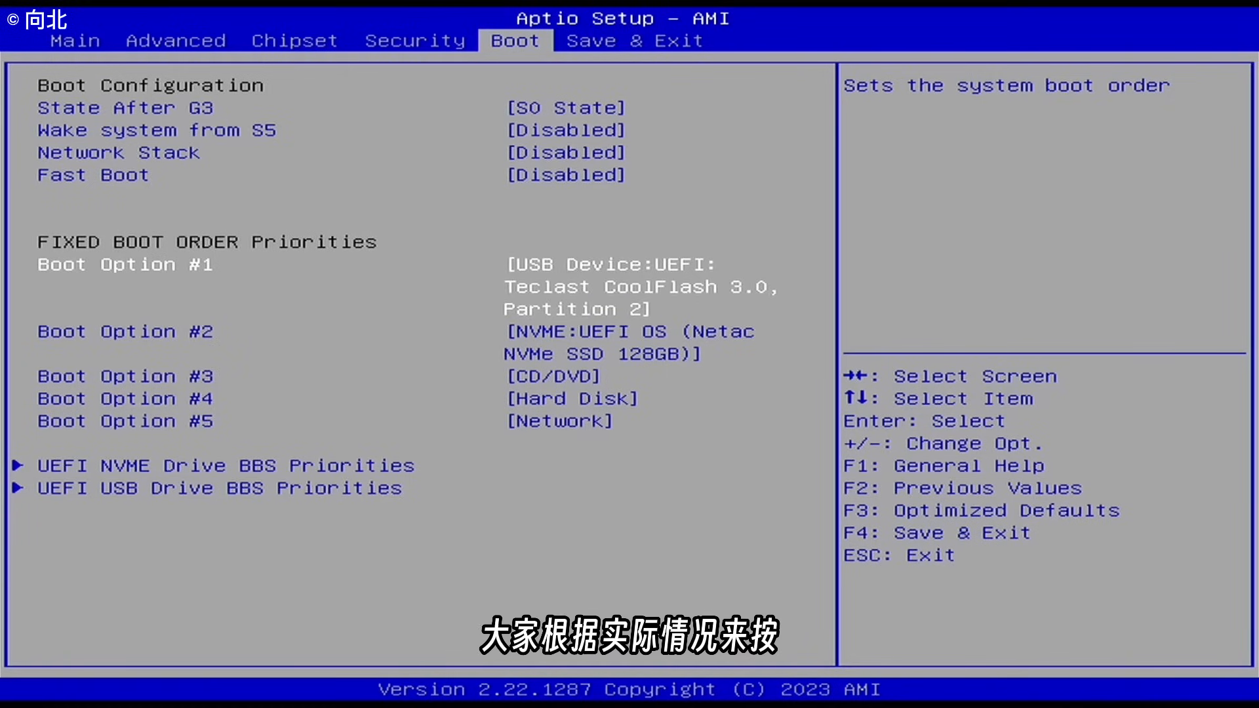
pyautogui.press('F4')
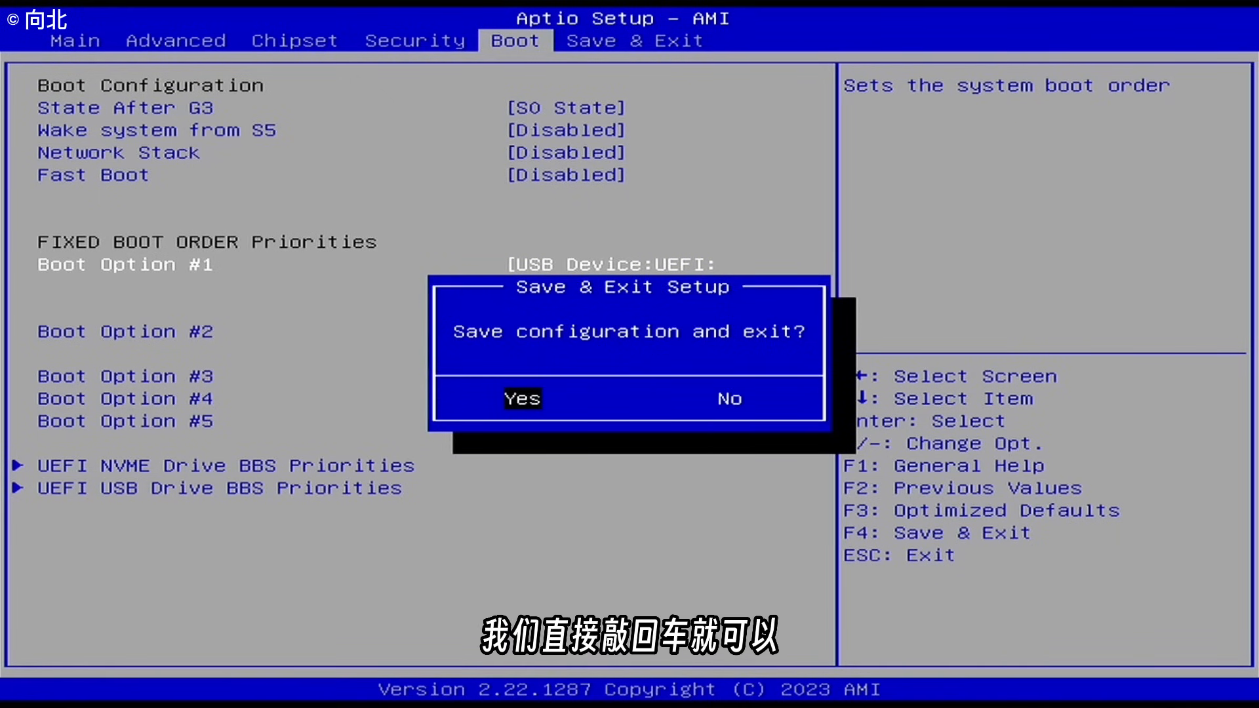
pyautogui.press('Return')
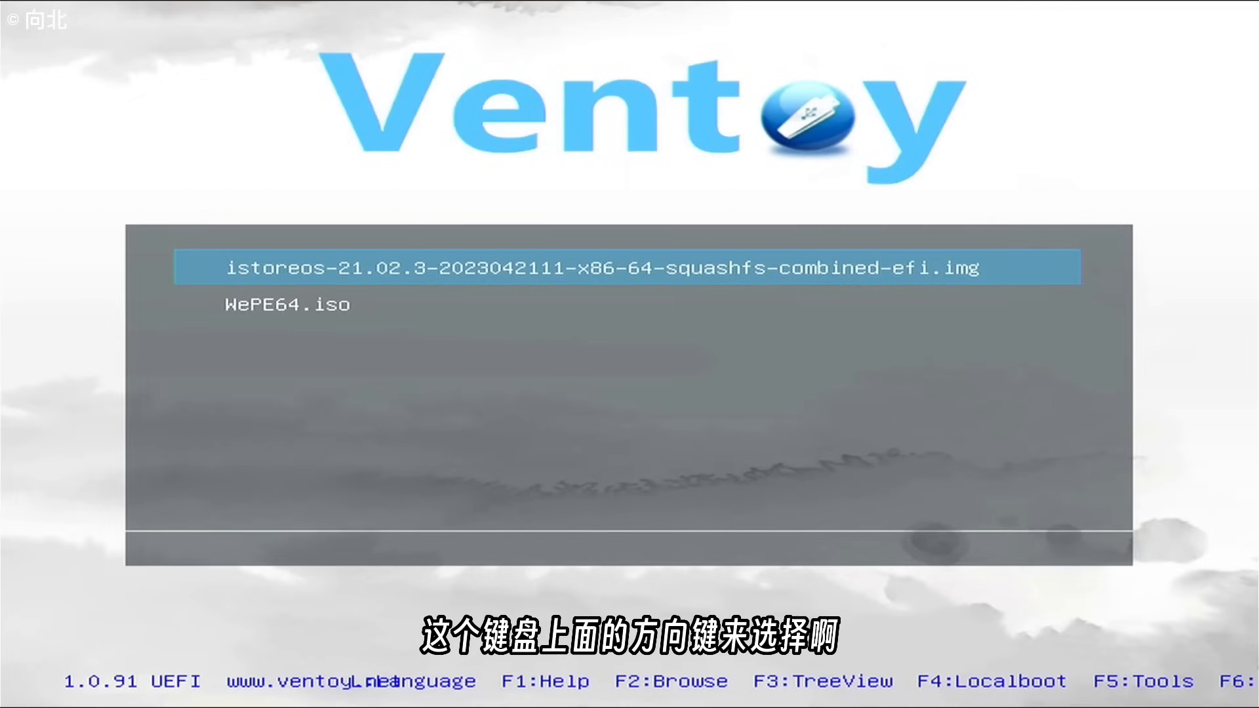
# Step: Boot WePE64.iso from the Ventoy menu in normal mode using the UEFI Windows PE x64 entry
pyautogui.press('Down')
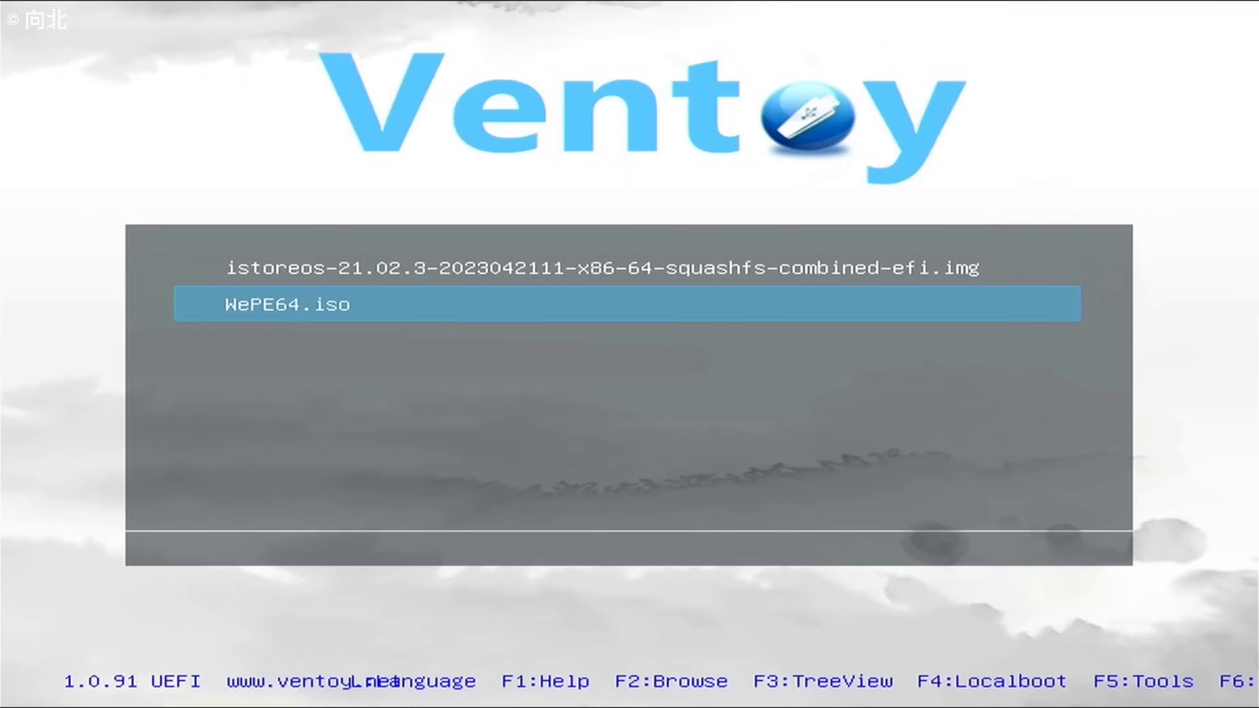
pyautogui.press('Return')
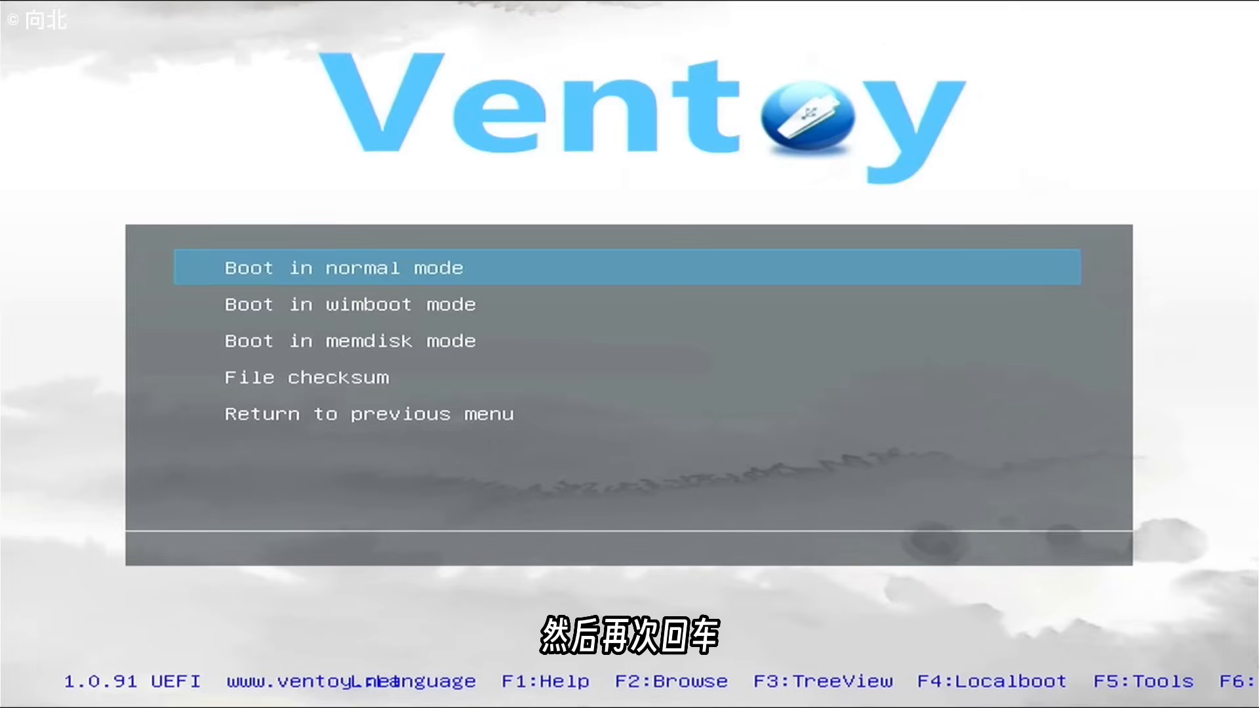
pyautogui.press('Return')
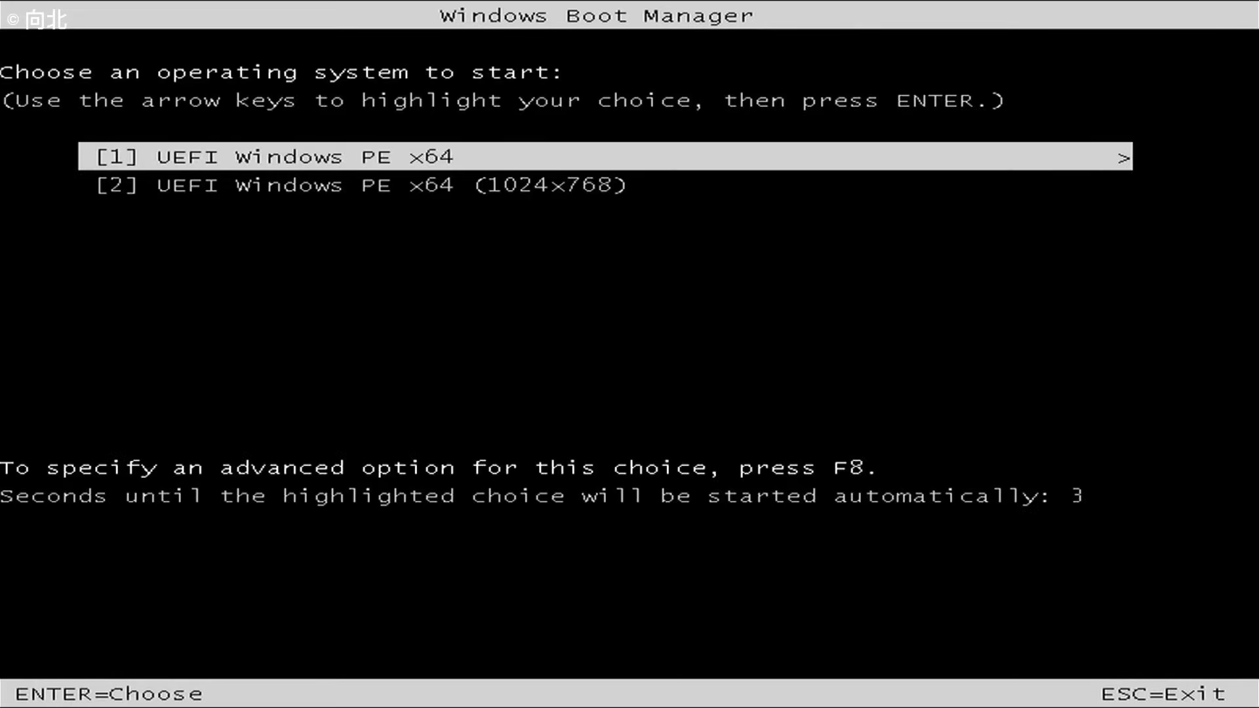
pyautogui.press('Return')
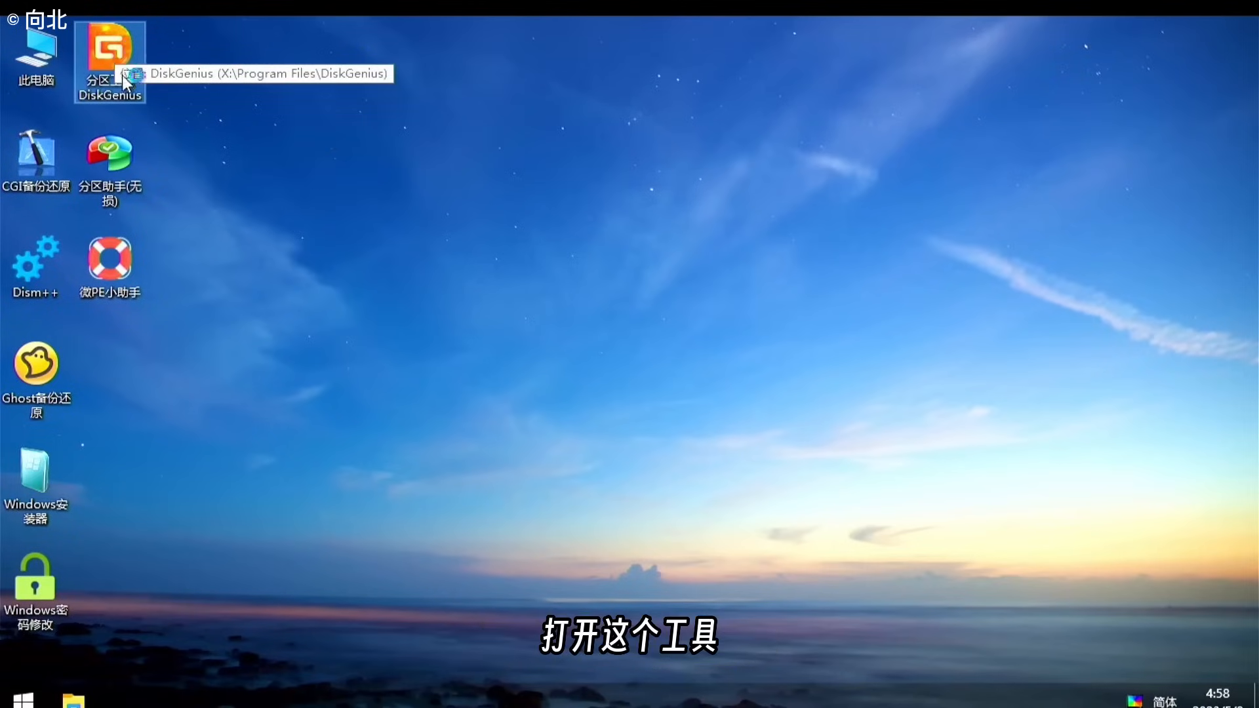
# Step: Launch DiskGenius and delete all partitions on the Netac NVMe 128GB disk (HD0)
pyautogui.doubleClick(119, 57)
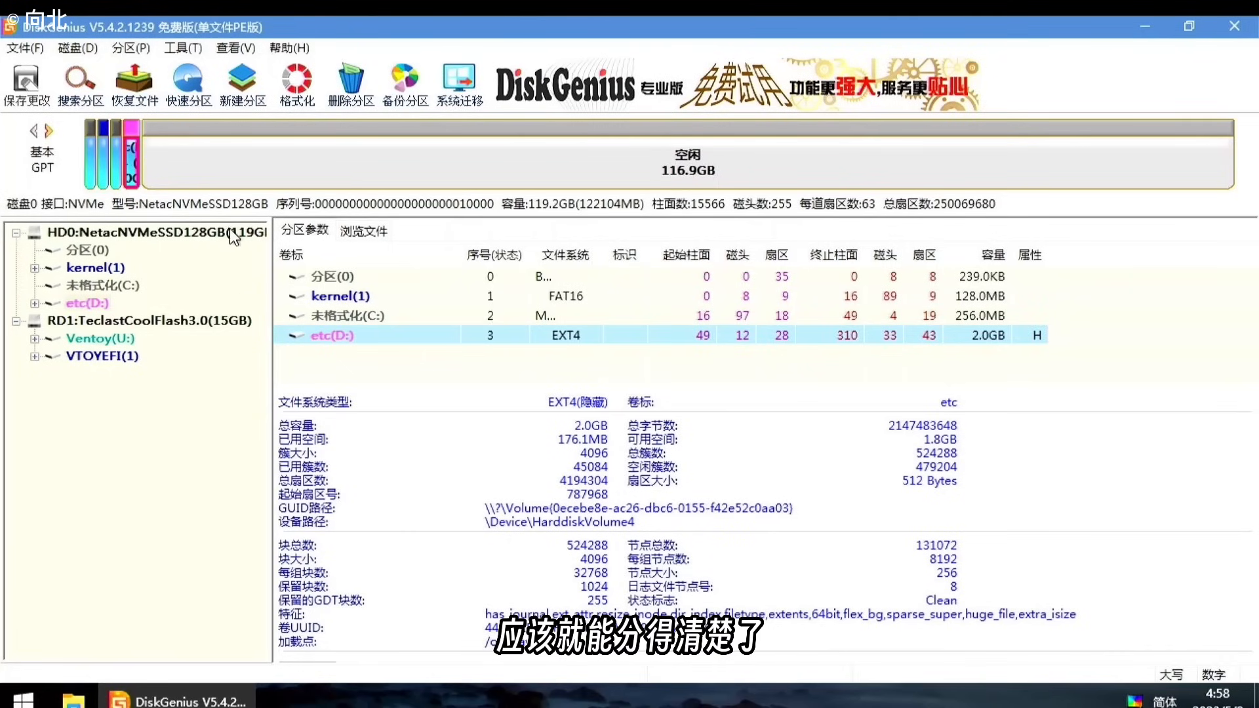
pyautogui.click(172, 237)
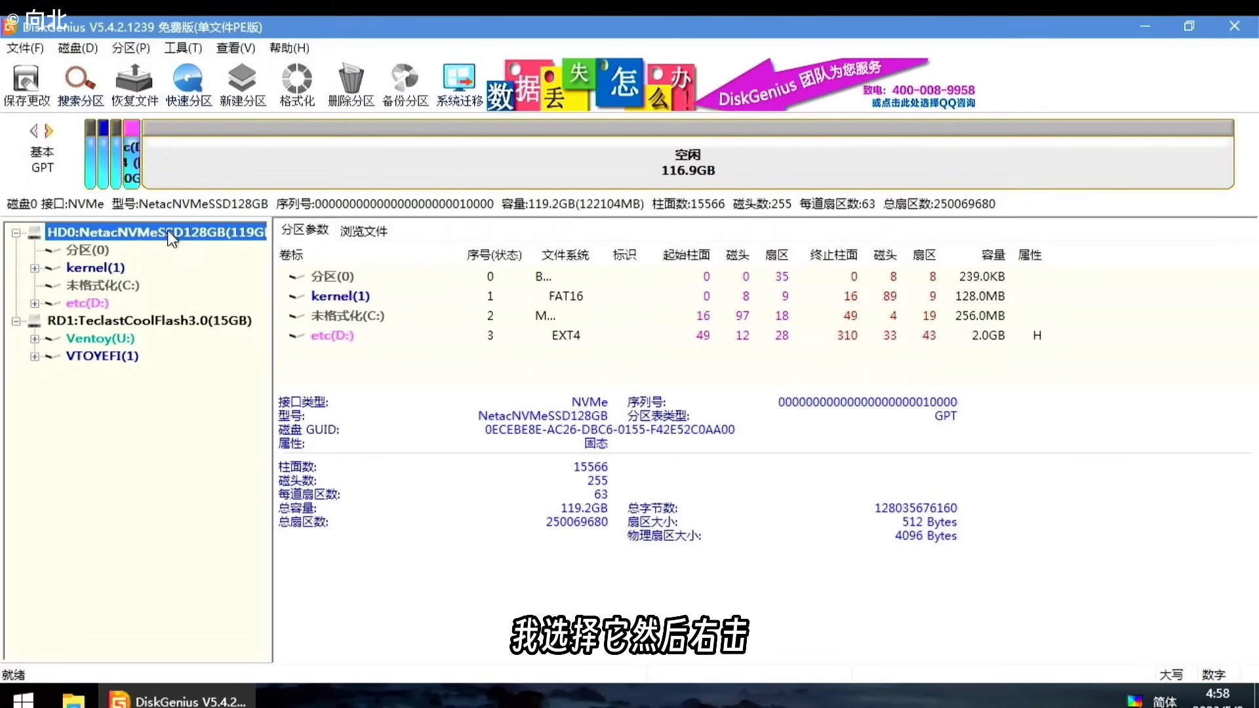
pyautogui.rightClick(172, 237)
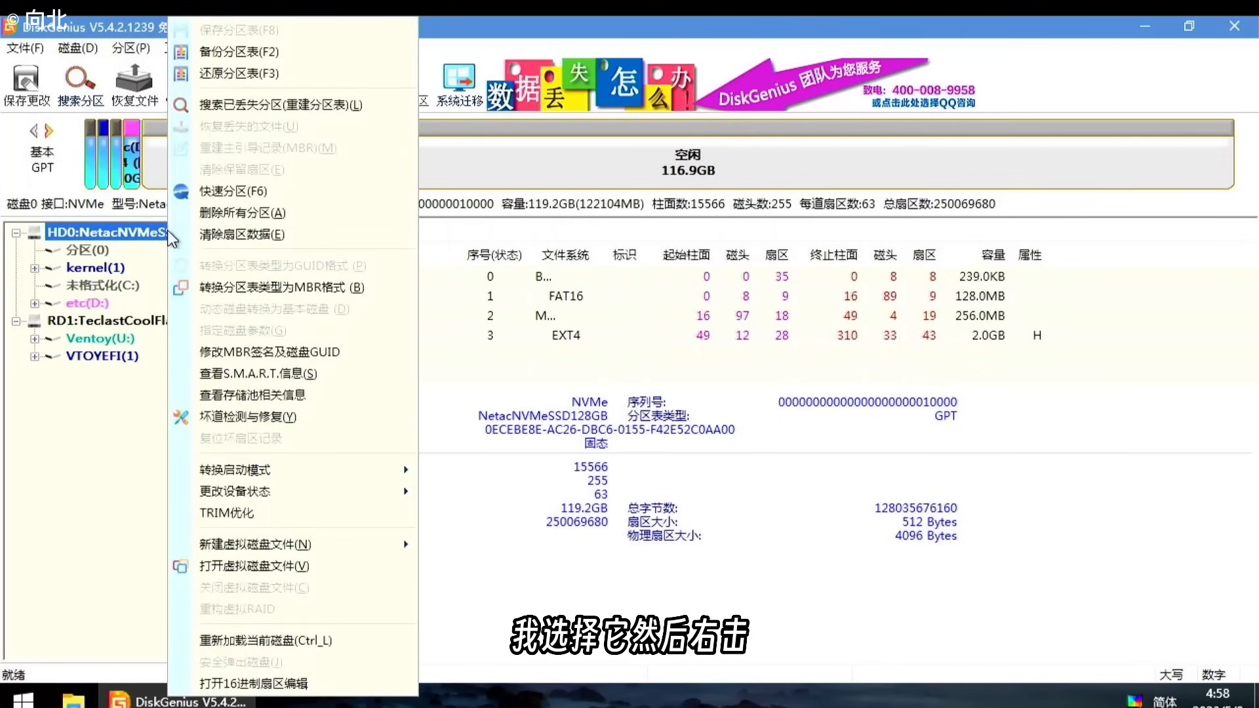
pyautogui.click(248, 215)
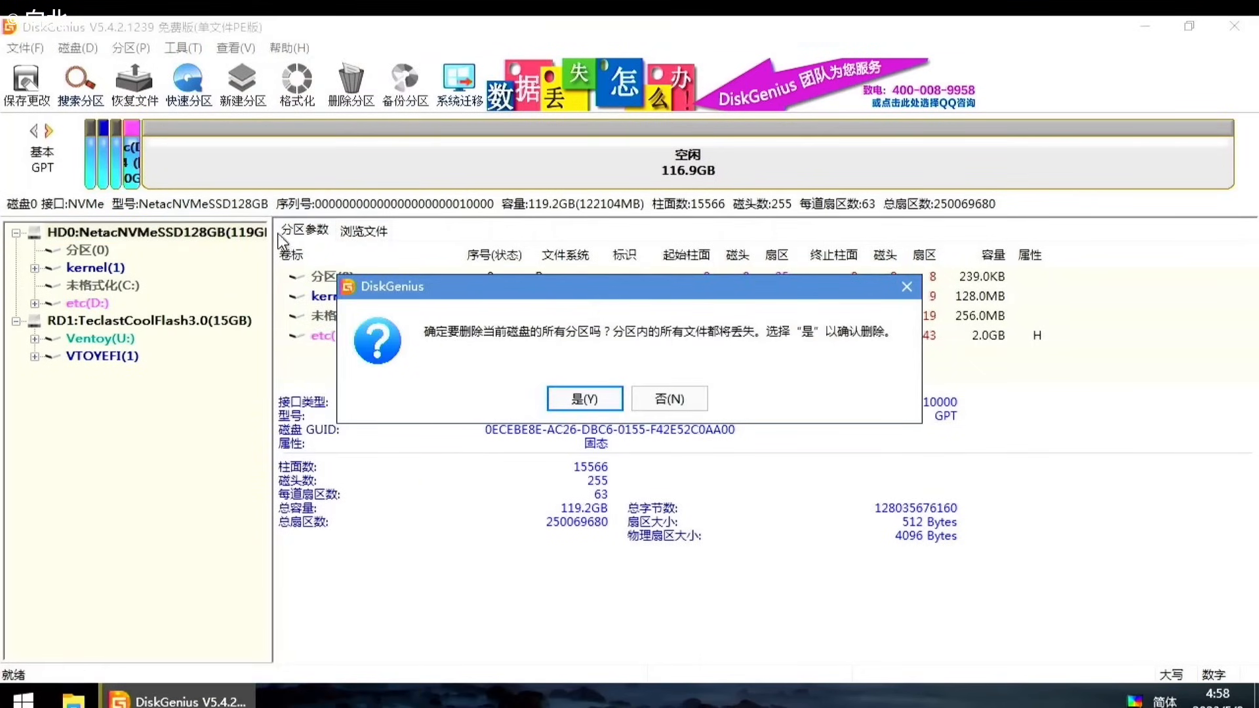
pyautogui.click(585, 399)
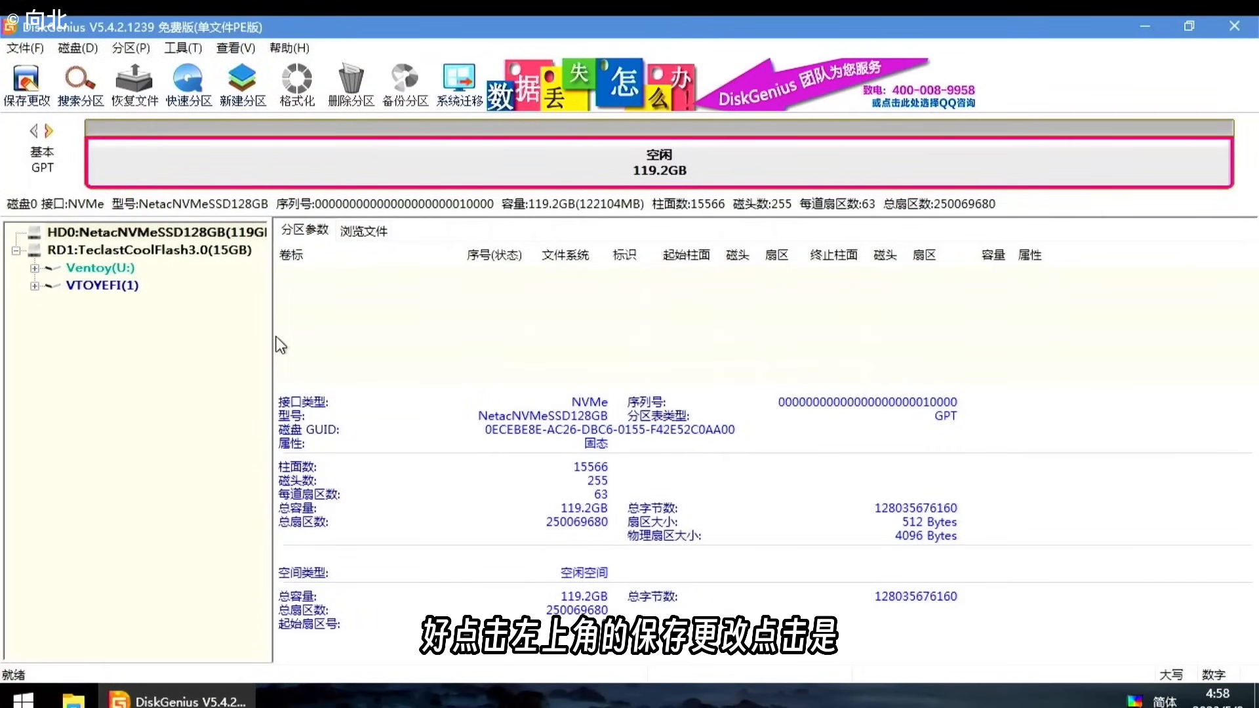
# Step: Save the now-empty partition table to the disk and close DiskGenius
pyautogui.click(29, 82)
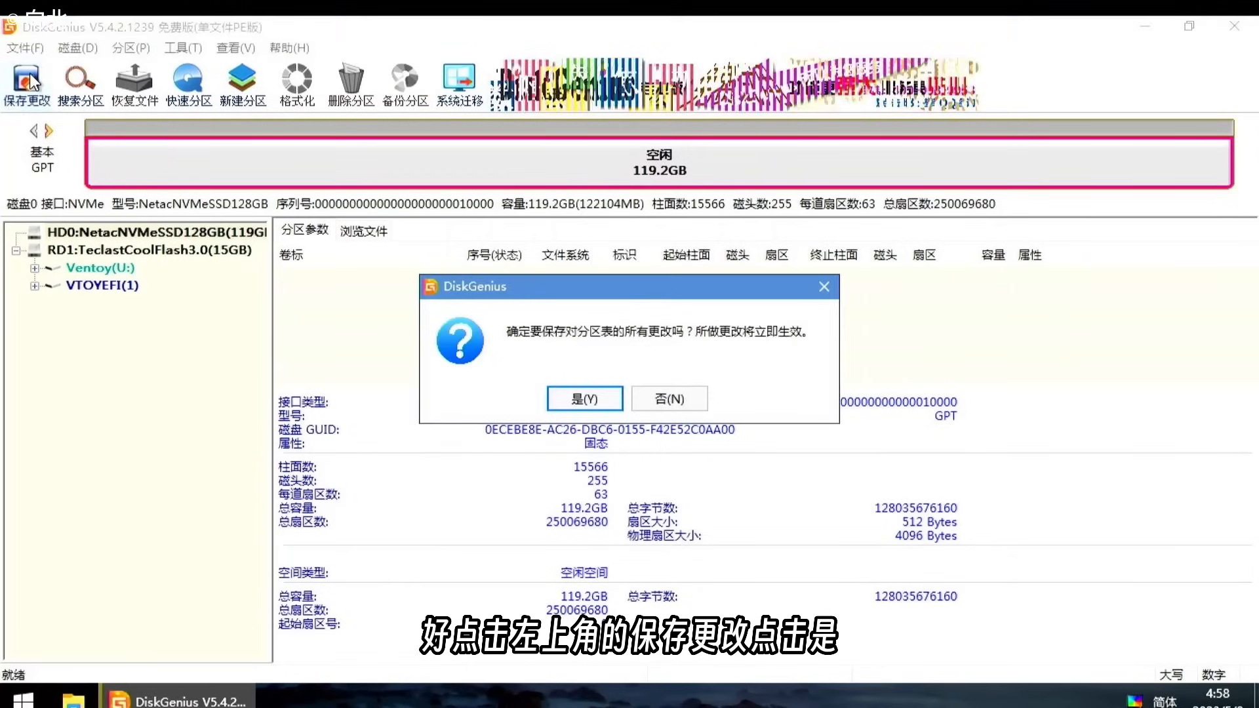
pyautogui.click(575, 395)
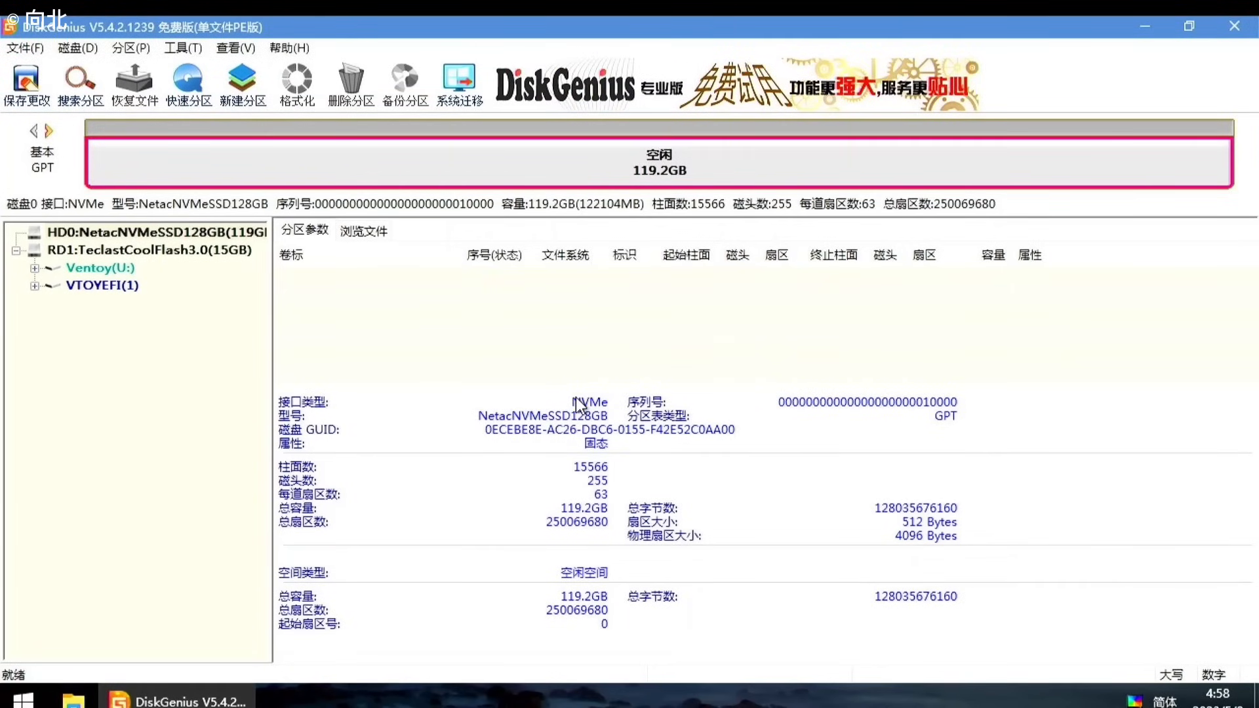
pyautogui.click(191, 231)
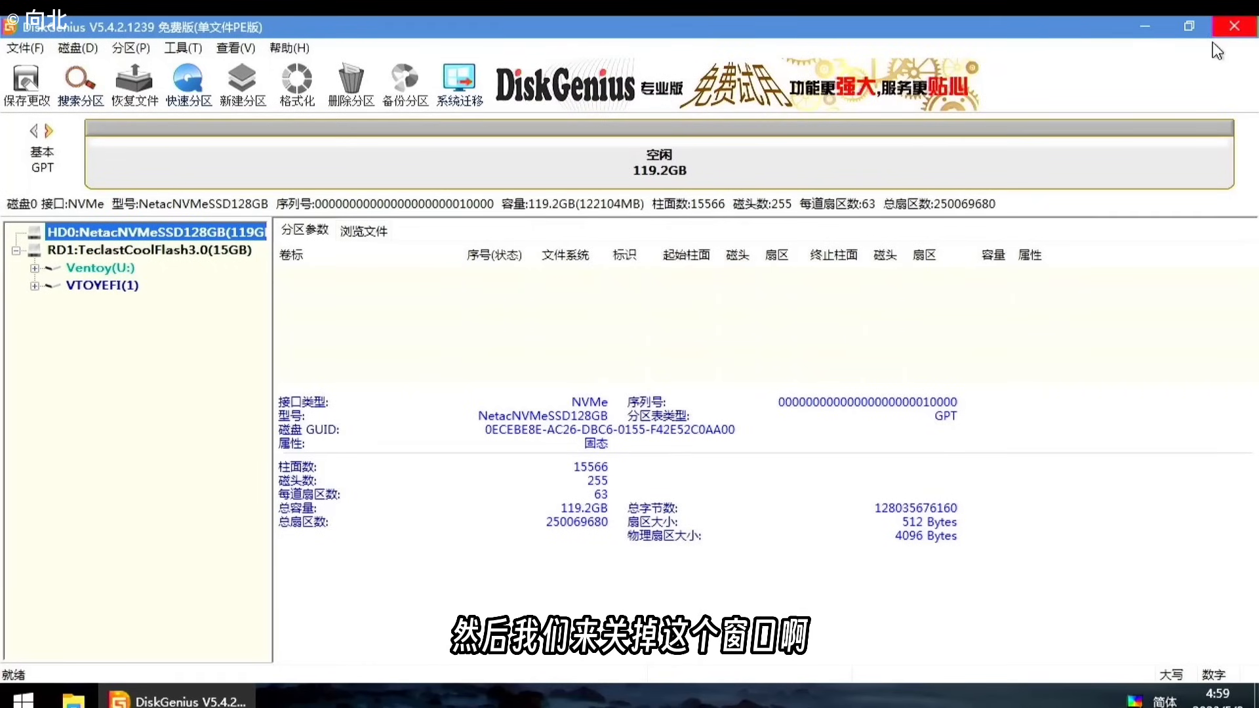
pyautogui.click(1235, 27)
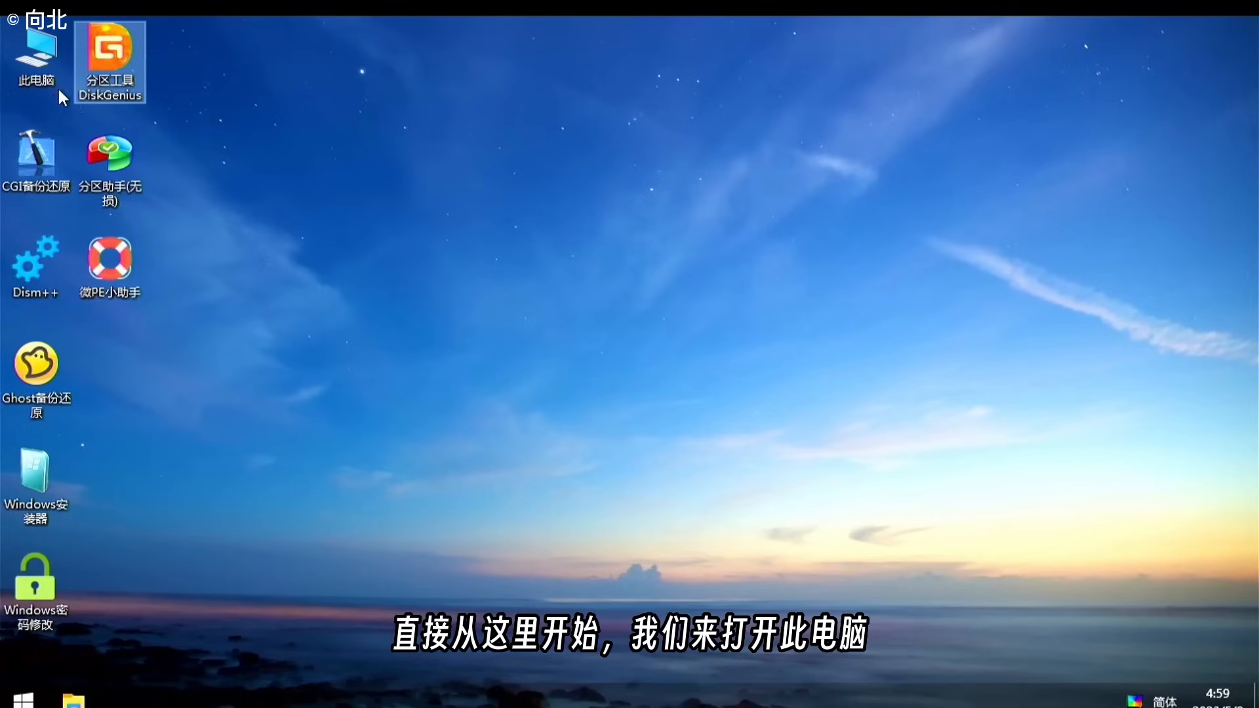
# Step: Open This PC and then the Ventoy (U:) drive to list its files
pyautogui.doubleClick(38, 69)
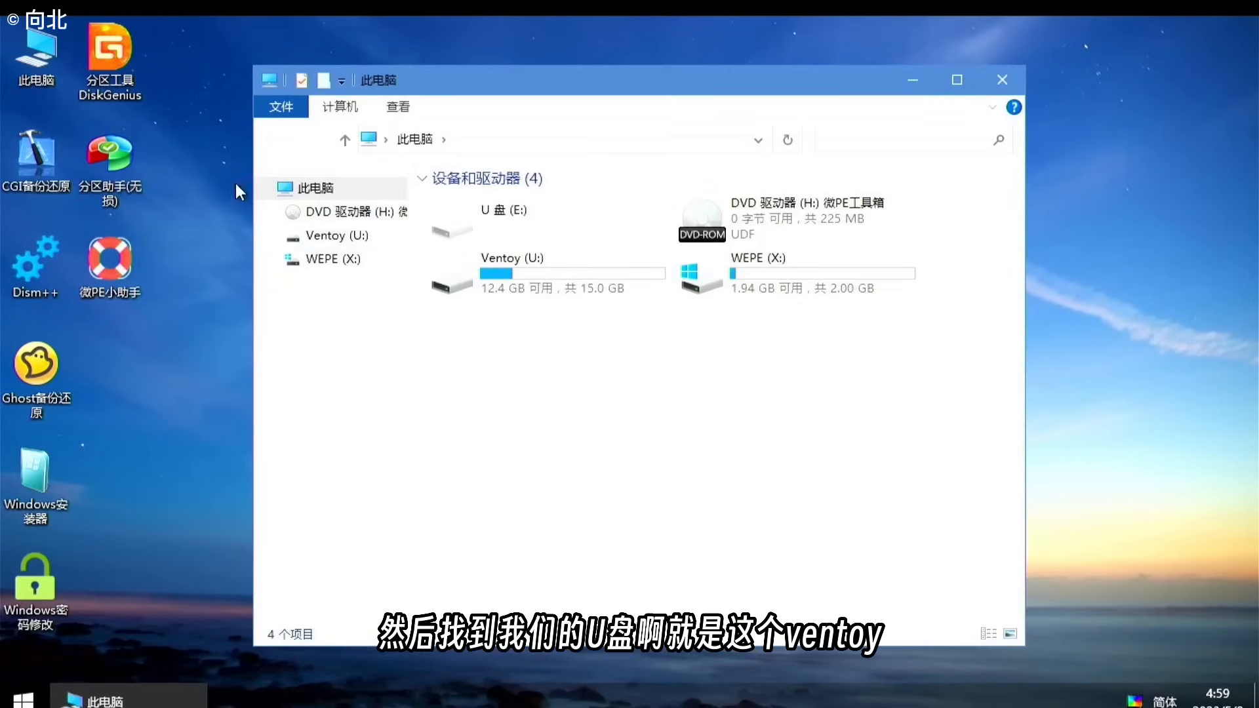
pyautogui.doubleClick(502, 267)
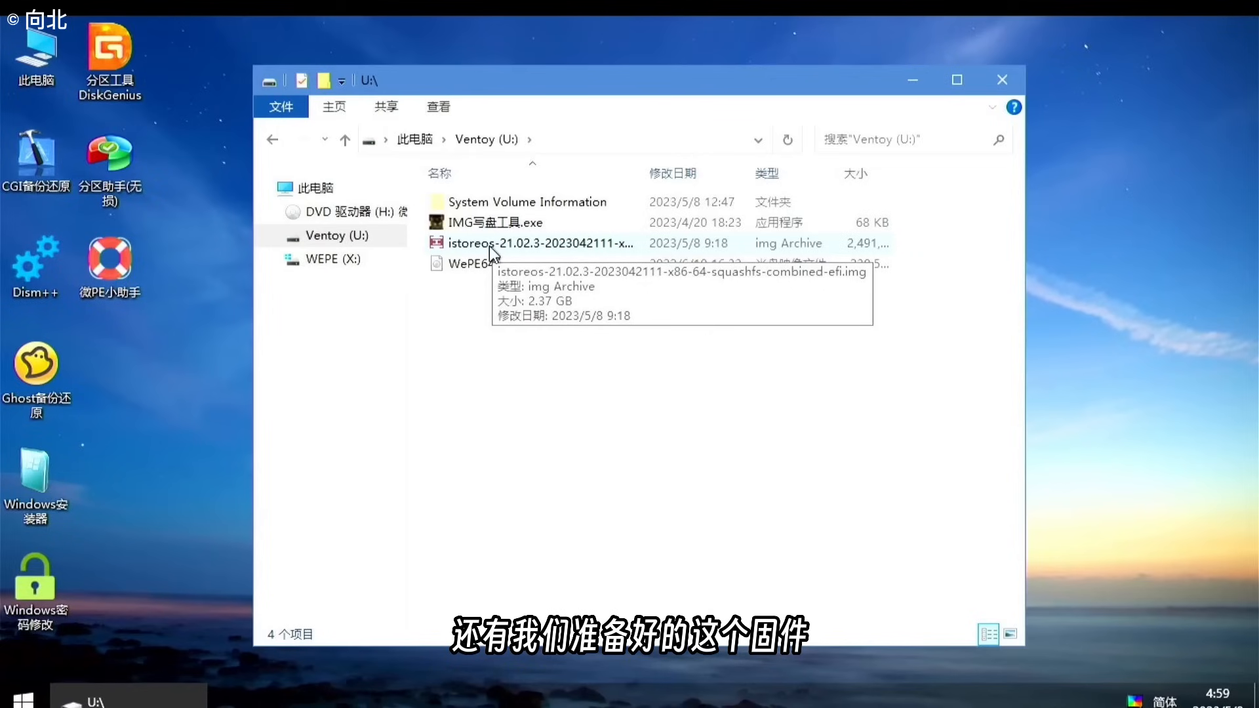
# Step: Run IMG写盘工具.exe, accept the license, and choose Physical Disk 0 (119.24 GB) as target
pyautogui.doubleClick(478, 229)
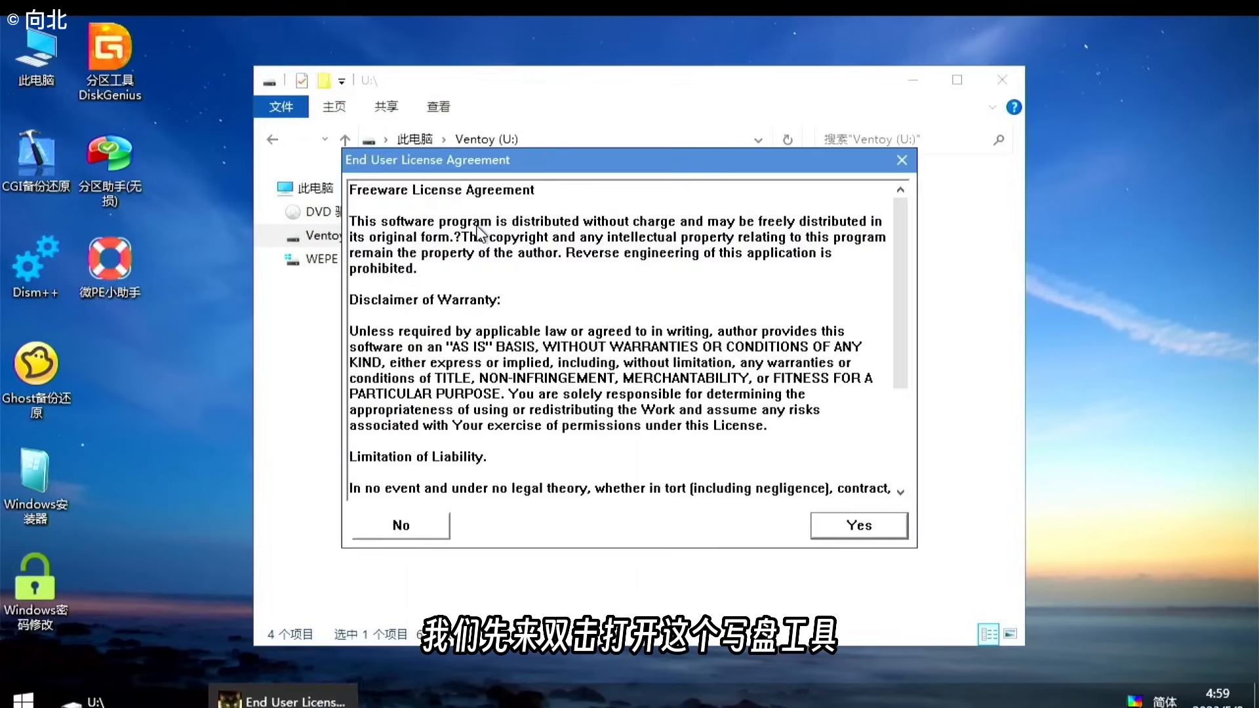
pyautogui.click(835, 528)
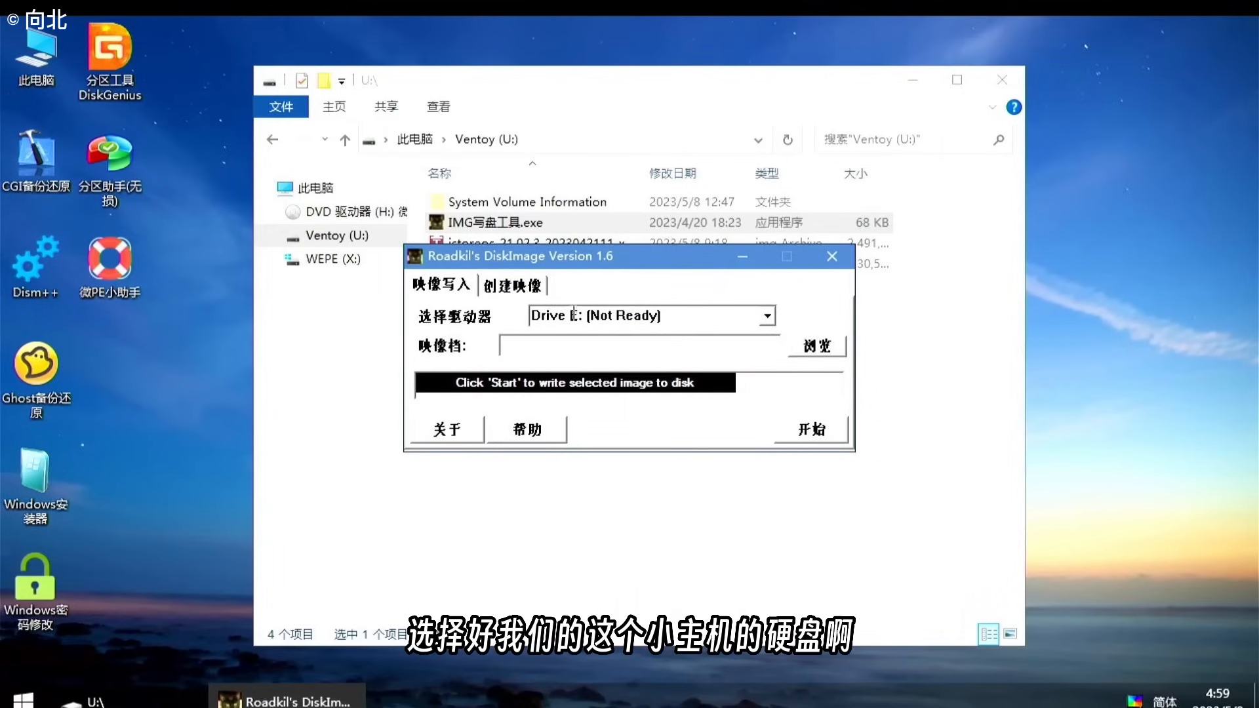
pyautogui.click(766, 314)
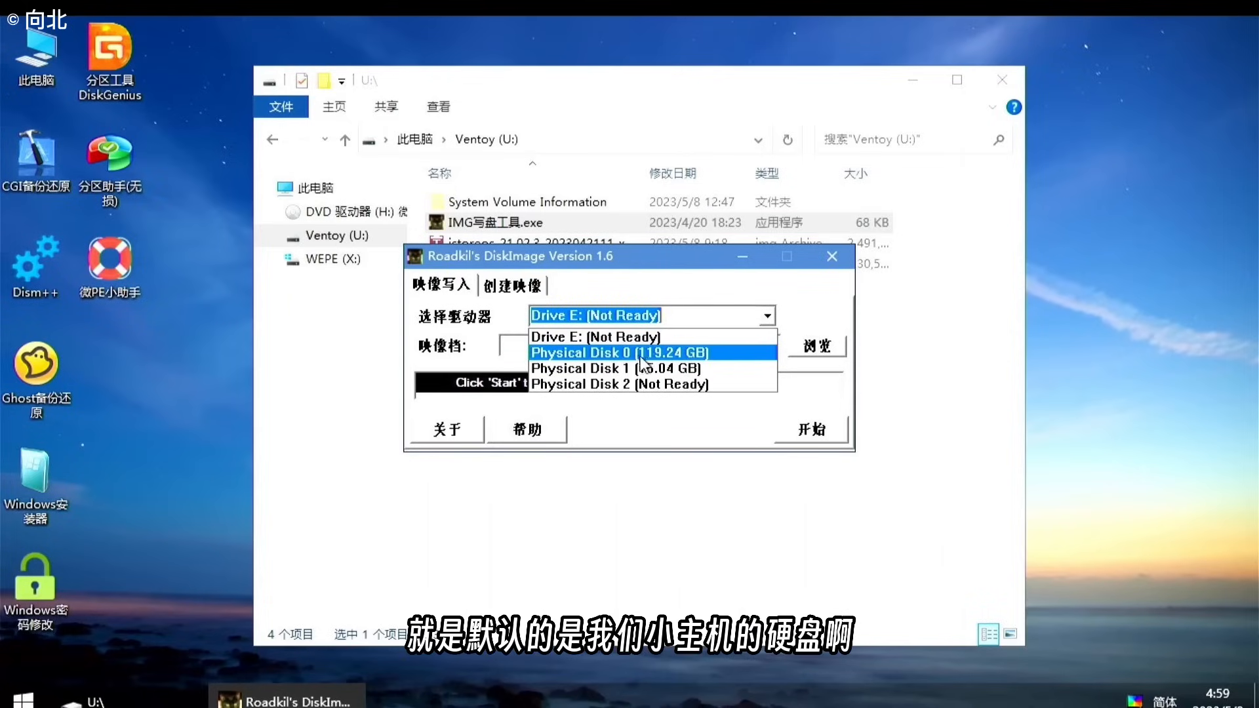
pyautogui.click(689, 351)
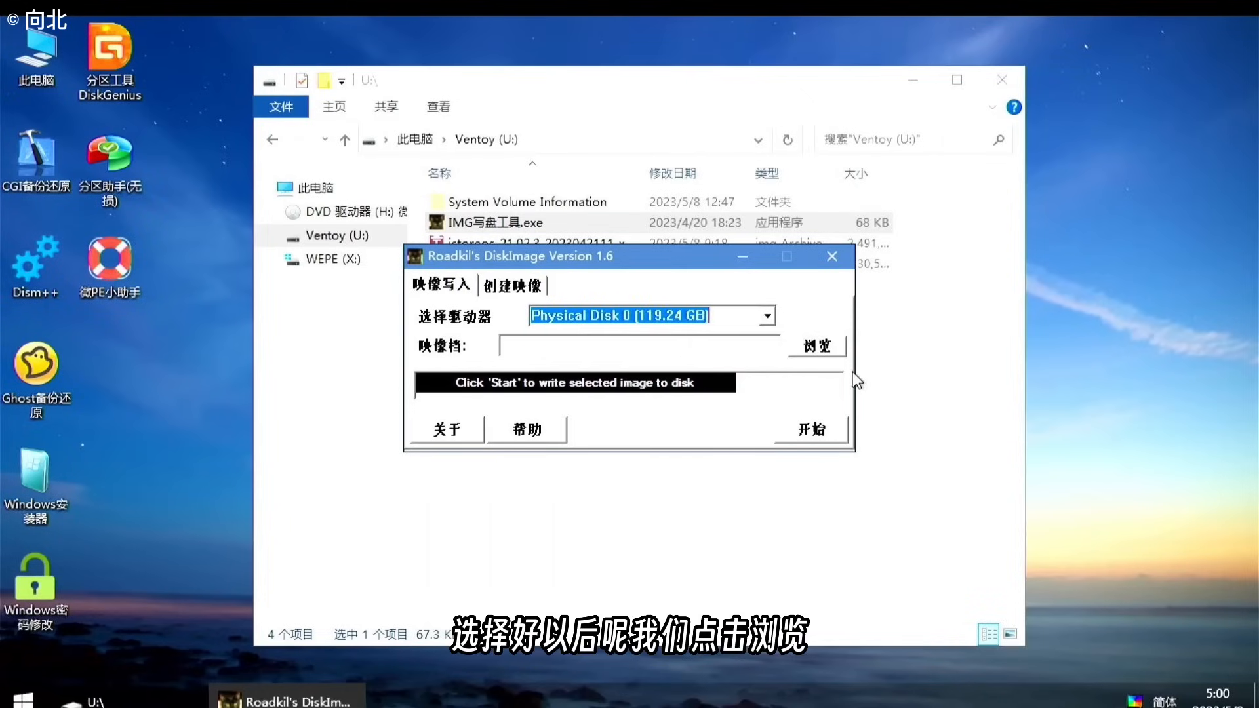
# Step: Load the istoreos-21.02.3 image file and start writing it to the disk
pyautogui.click(829, 349)
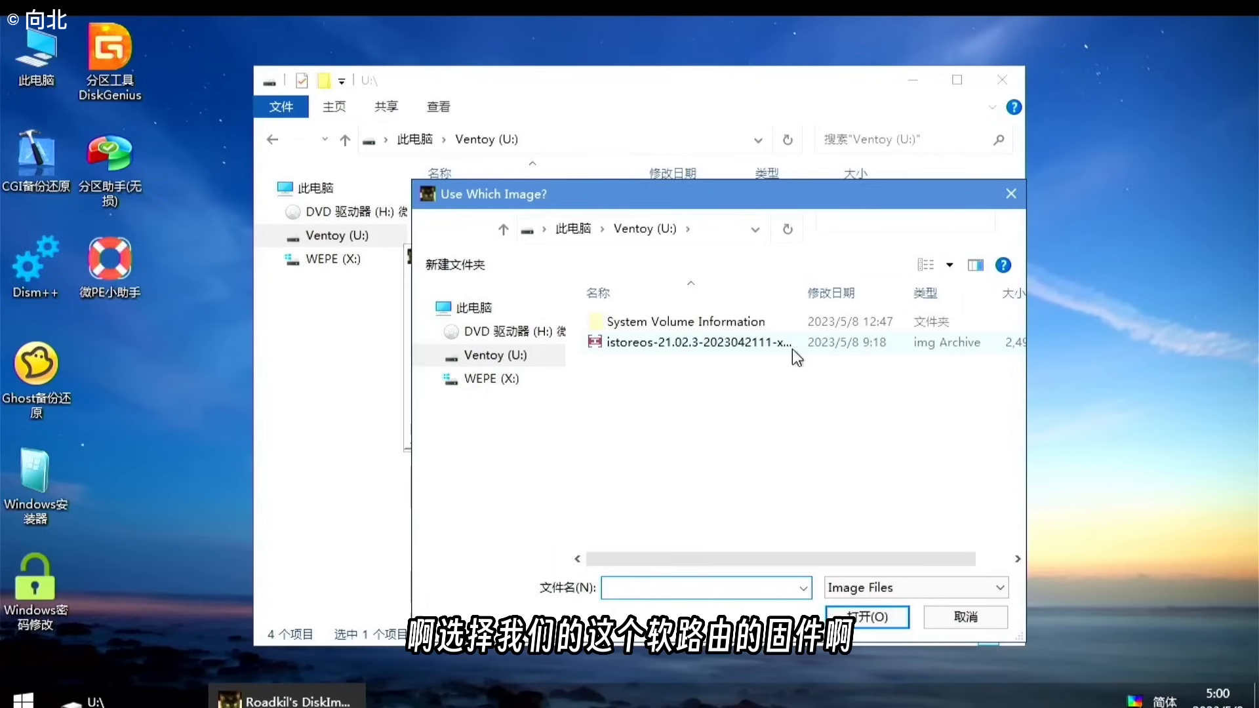
pyautogui.click(644, 345)
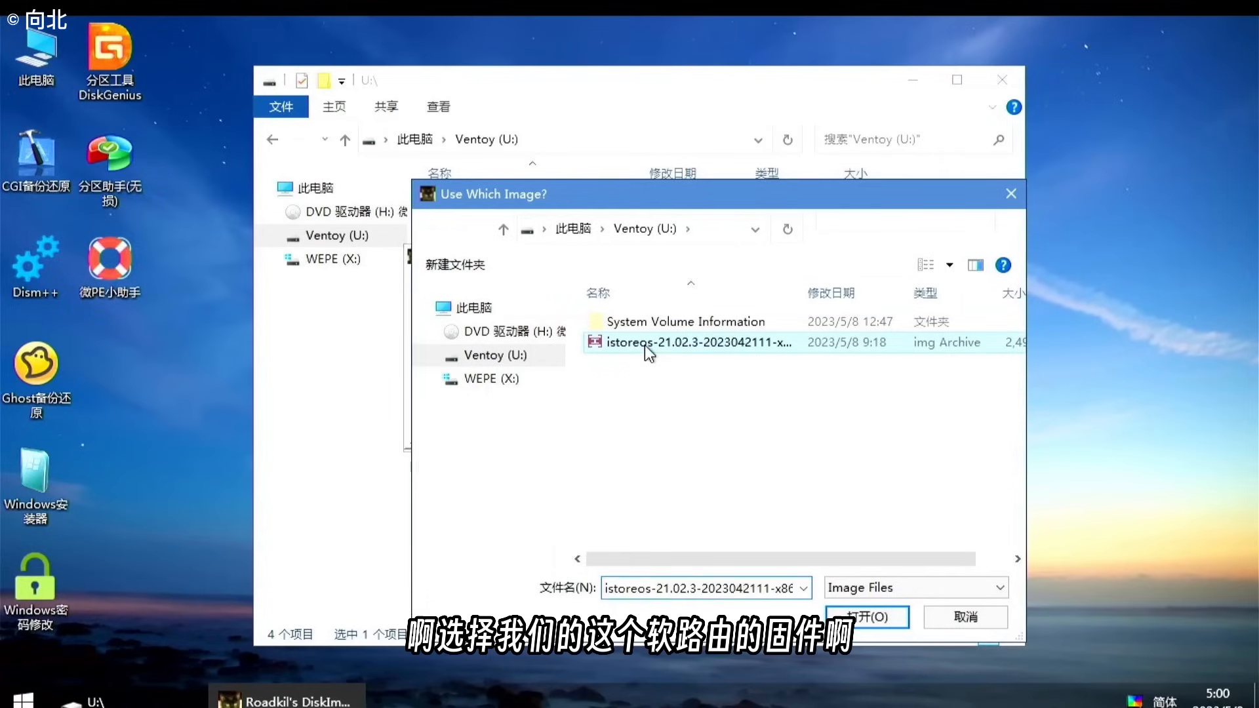
pyautogui.click(851, 616)
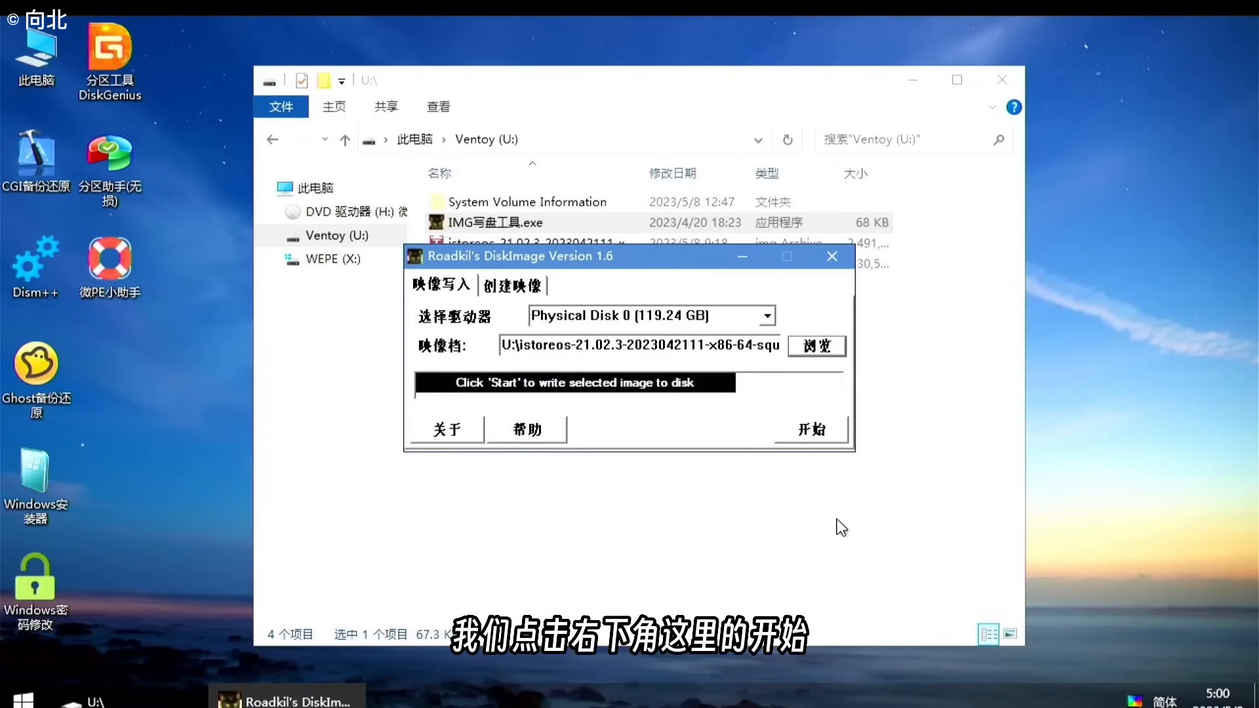
pyautogui.click(813, 430)
# Step: Confirm overwriting Physical Disk 0, dismiss the success message, and close DiskImage and the Ventoy window
pyautogui.click(676, 433)
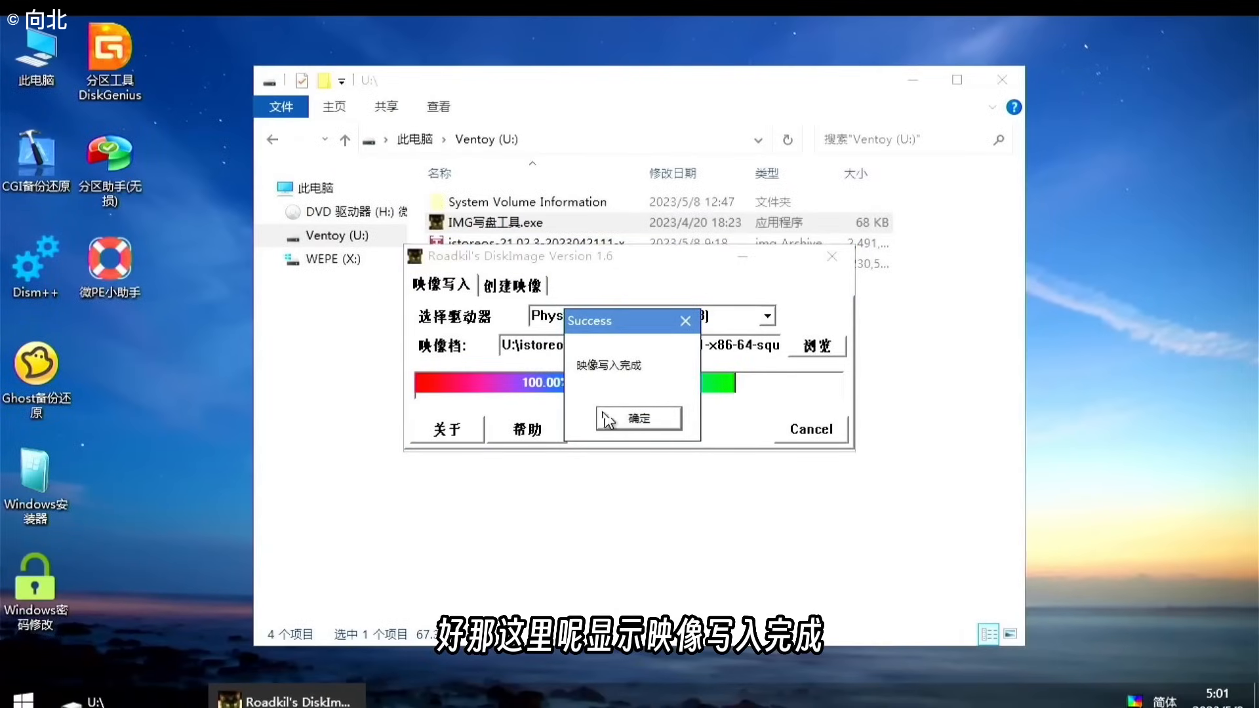
pyautogui.click(645, 420)
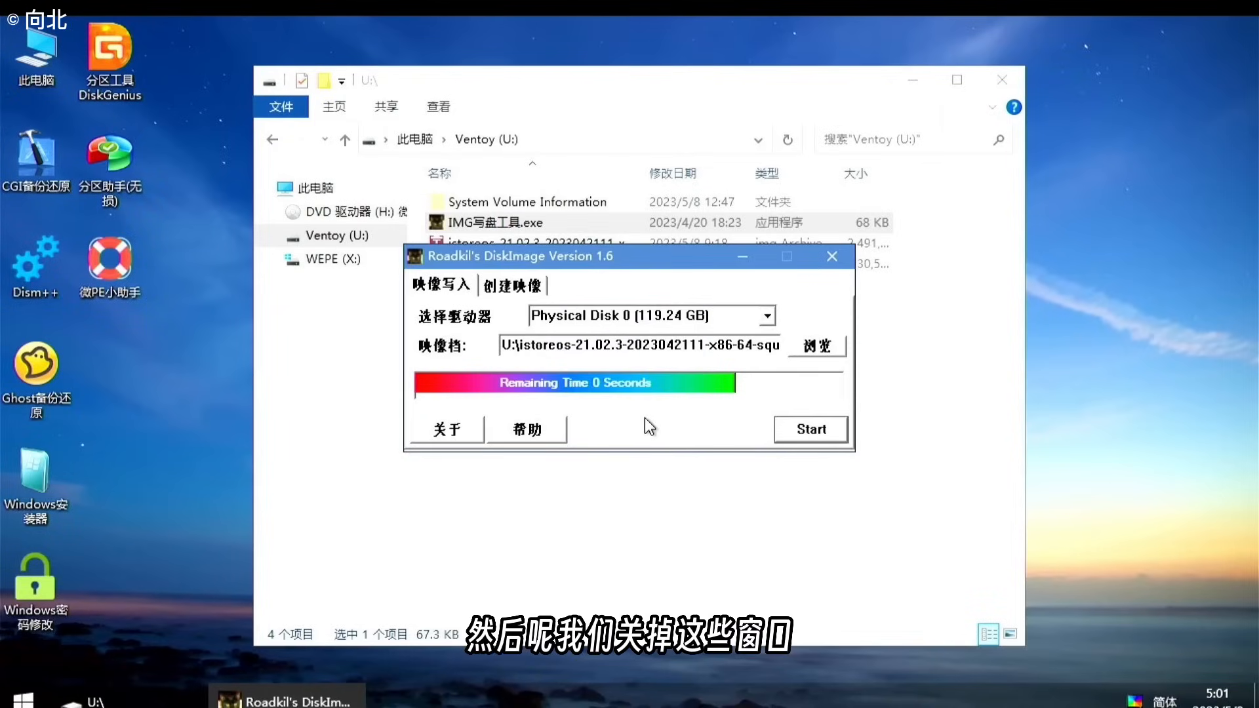
pyautogui.click(844, 256)
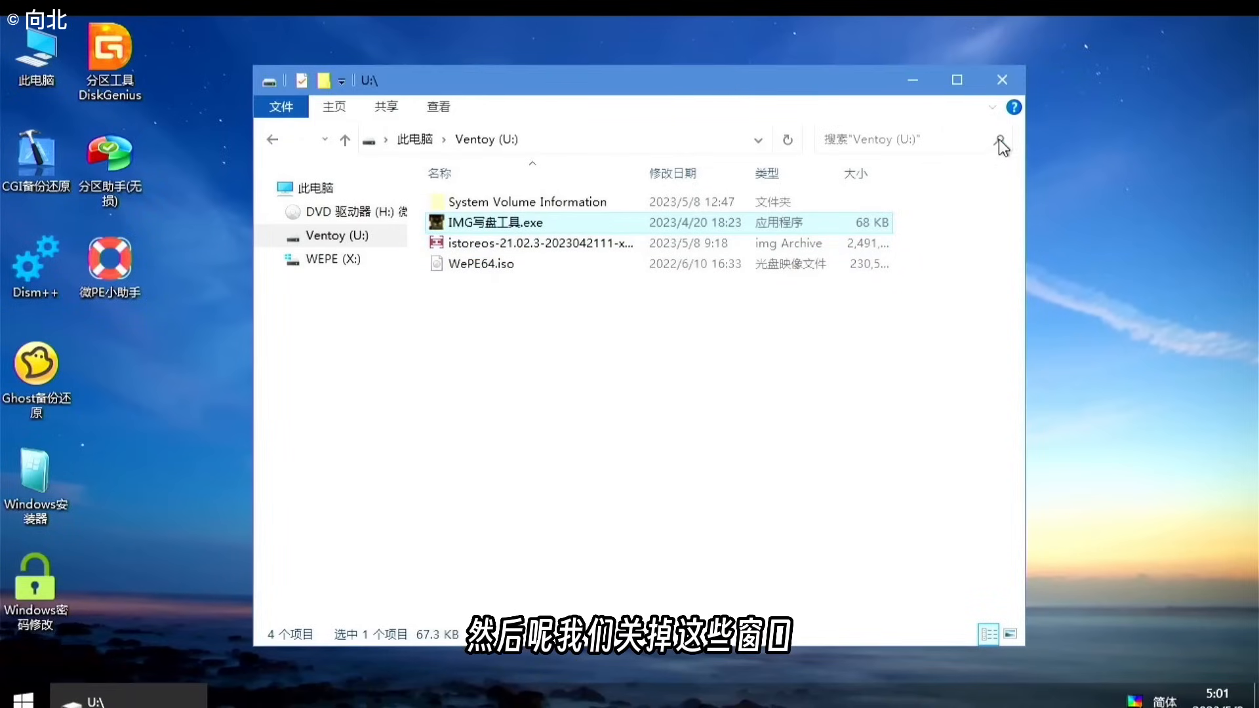
pyautogui.click(1001, 79)
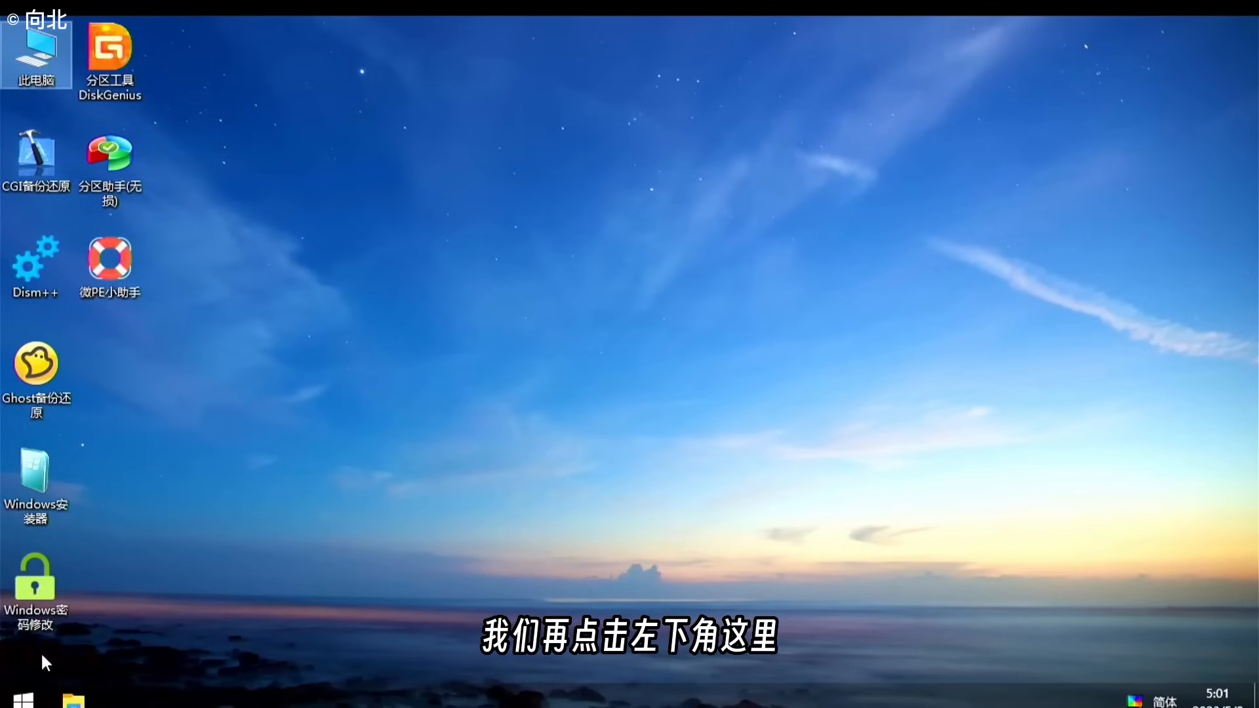
# Step: Restart the mini PC from the Start menu and activate the iStoreOS console at the root prompt
pyautogui.click(23, 699)
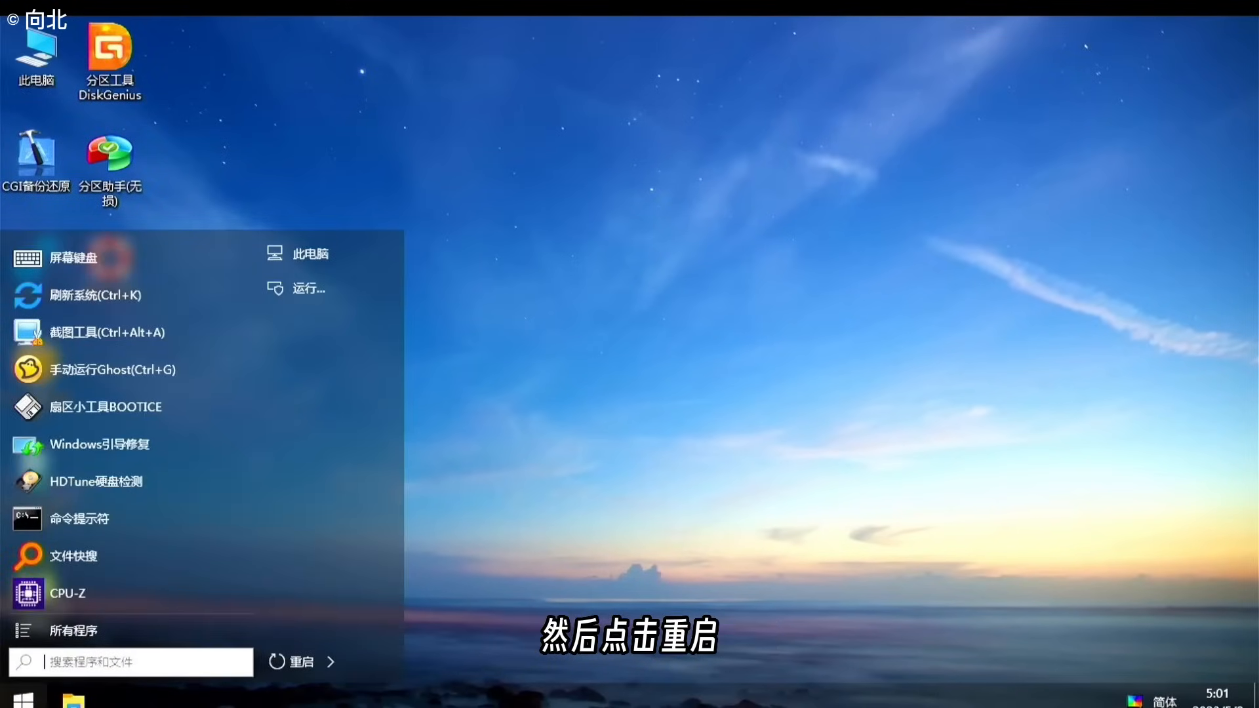
pyautogui.click(304, 664)
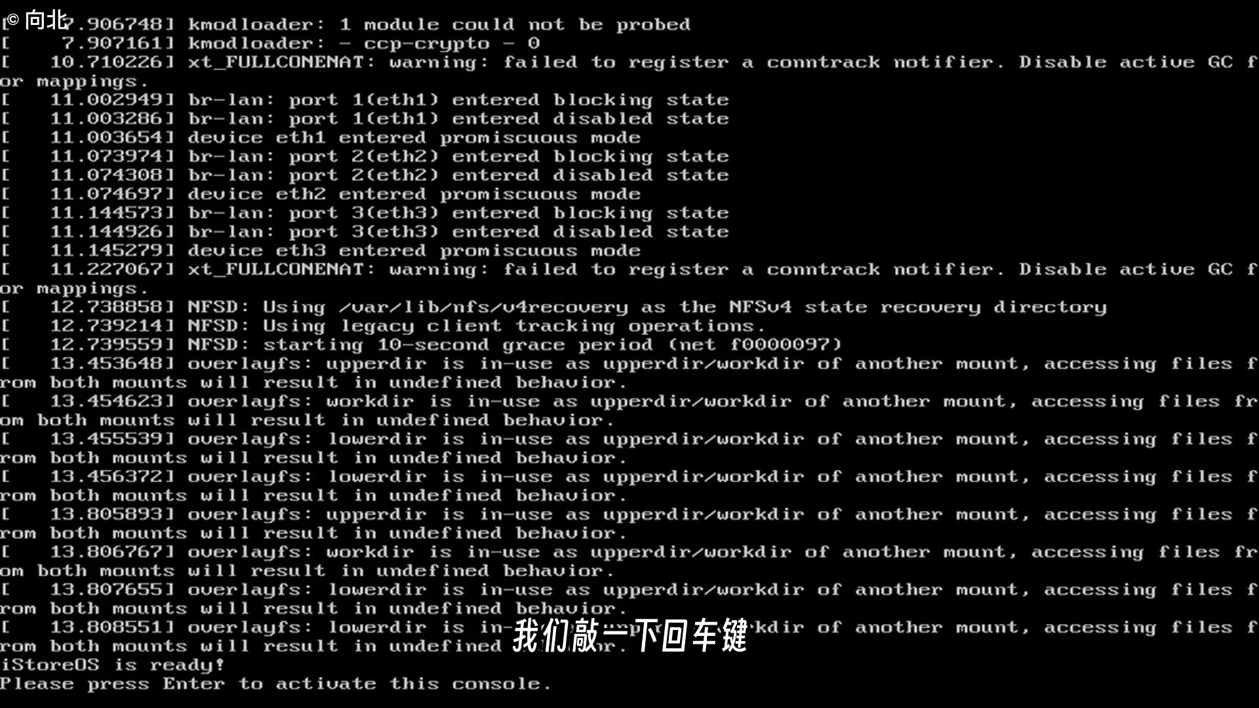
pyautogui.press('Return')
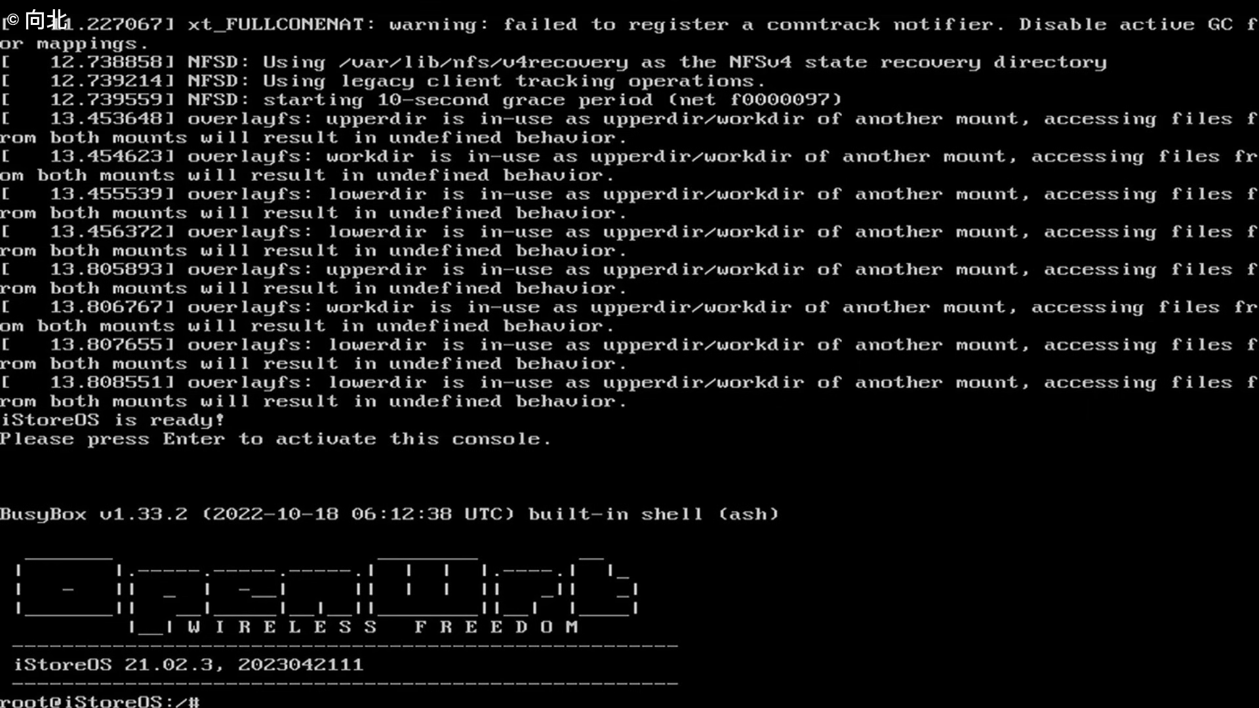
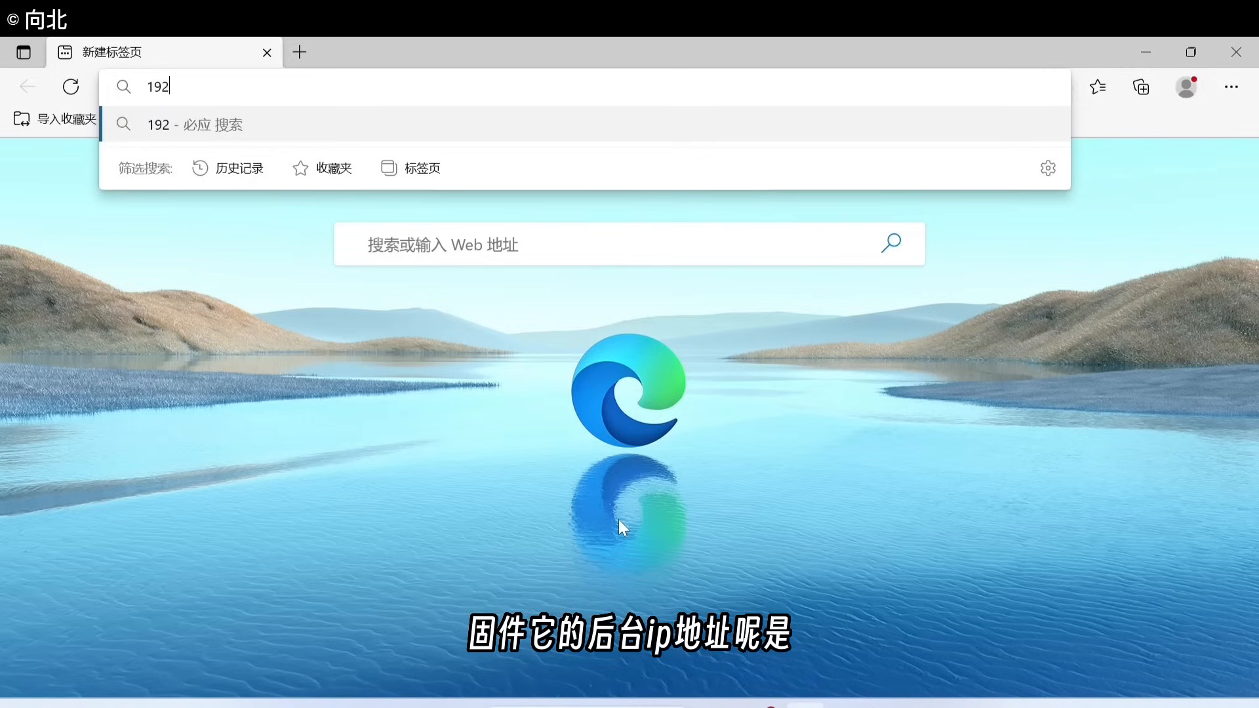
# Step: Load the iStoreOS LuCI login page at 192.168.100.1 in Edge
pyautogui.write('.')
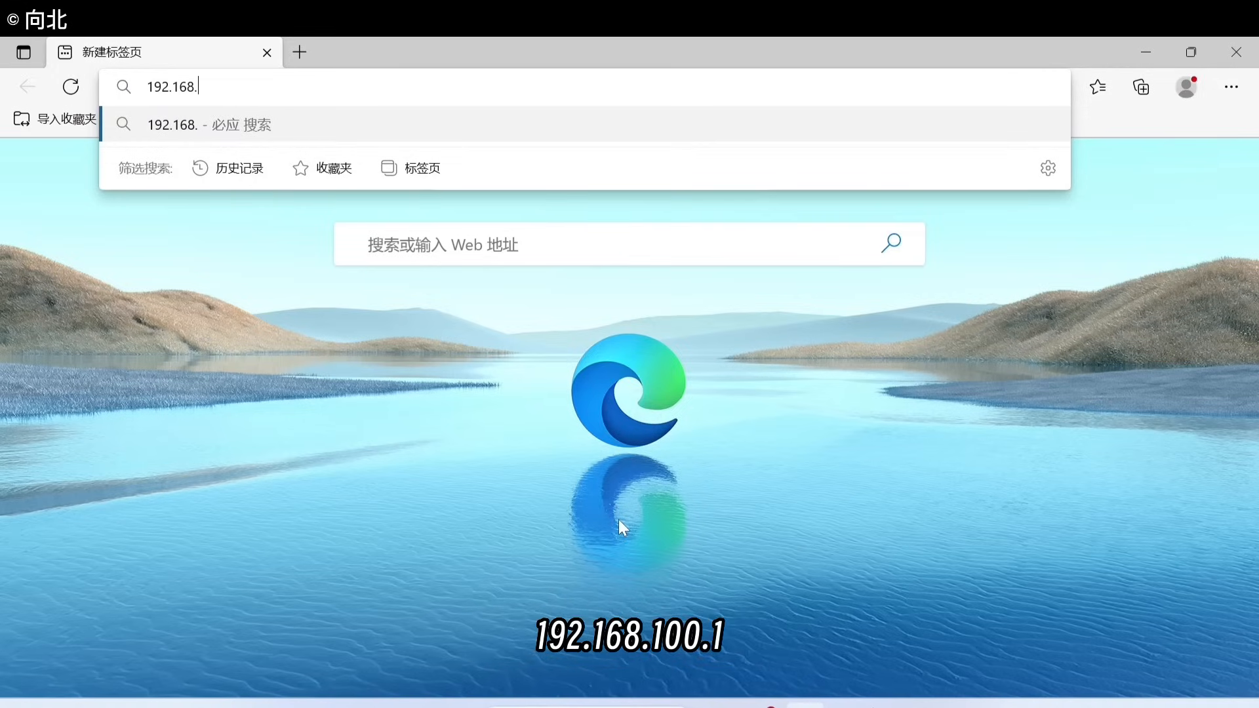
pyautogui.write('100.1')
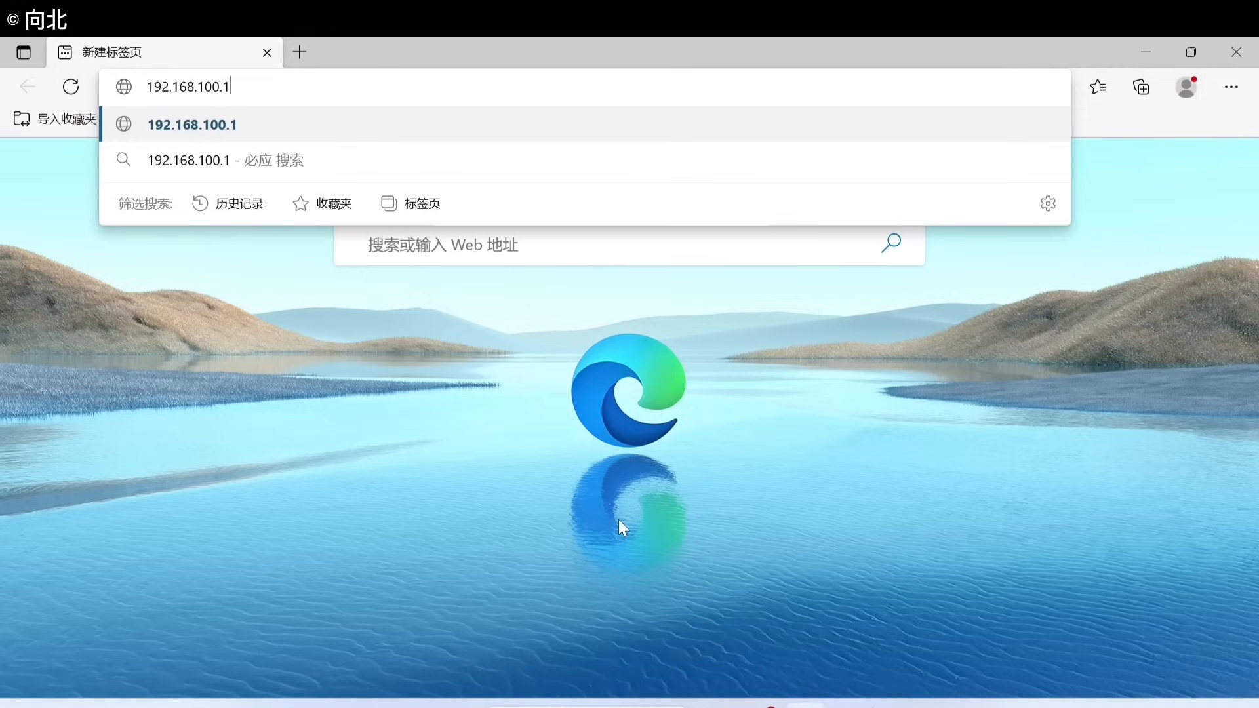
pyautogui.press('Return')
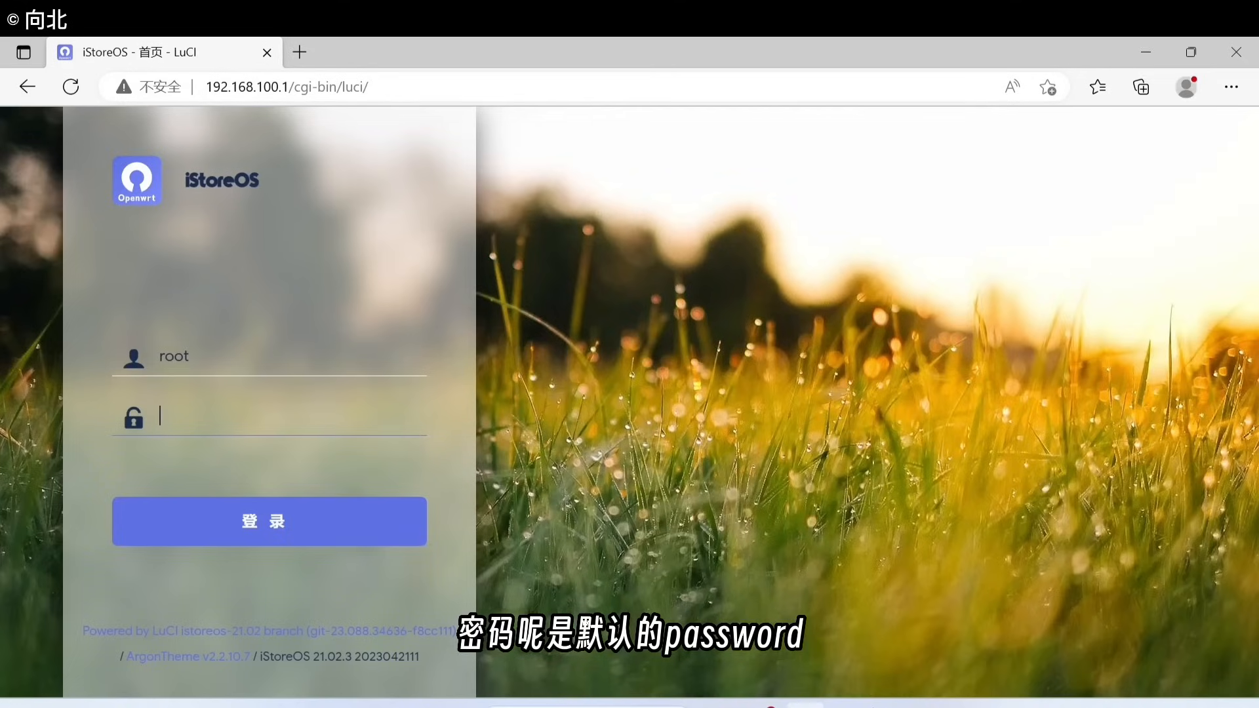
# Step: Log in as root with the router password, declining Edge's offer to save it
pyautogui.write('p')
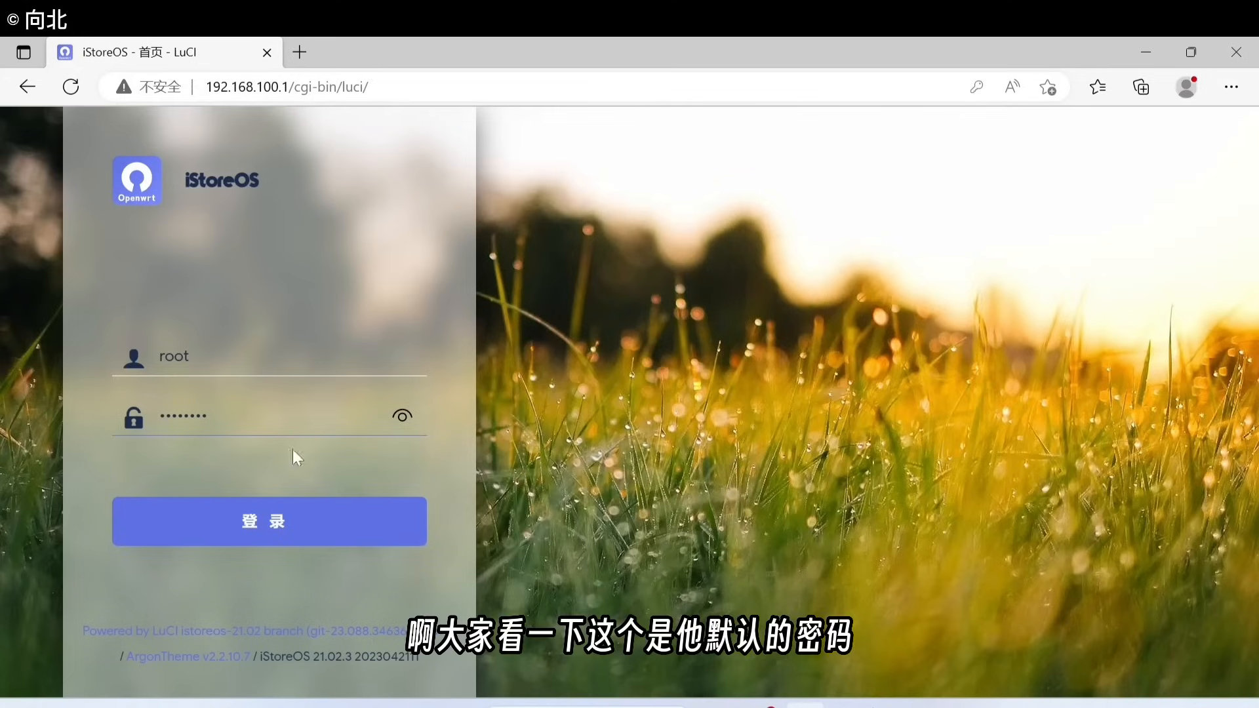
pyautogui.click(403, 418)
pyautogui.click(268, 522)
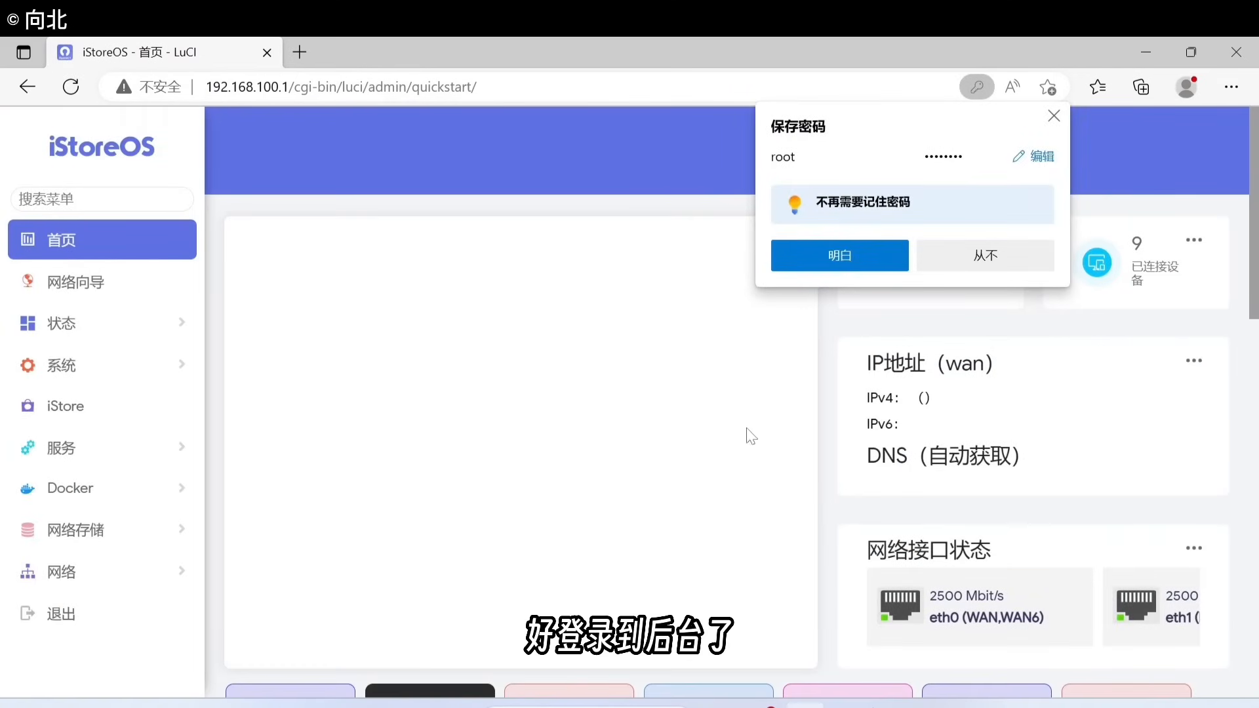
pyautogui.click(983, 258)
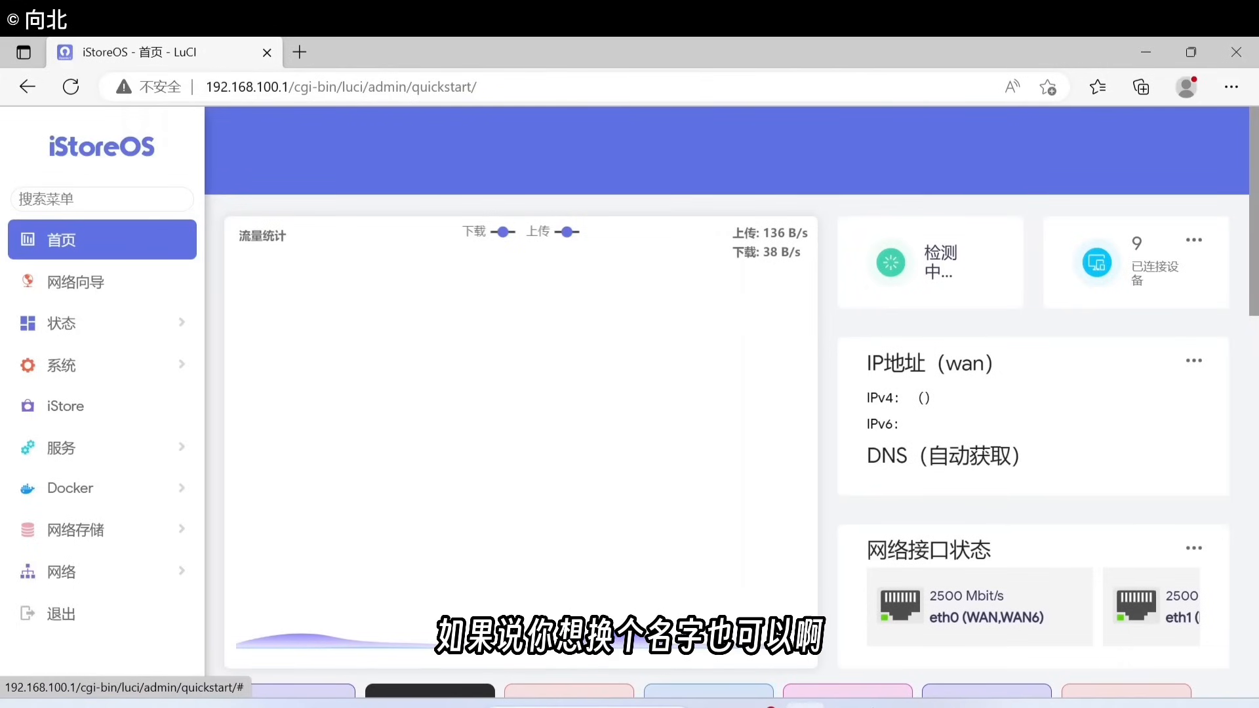
# Step: In the System settings page, replace the hostname iStoreOS with OpenRouter
pyautogui.click(85, 366)
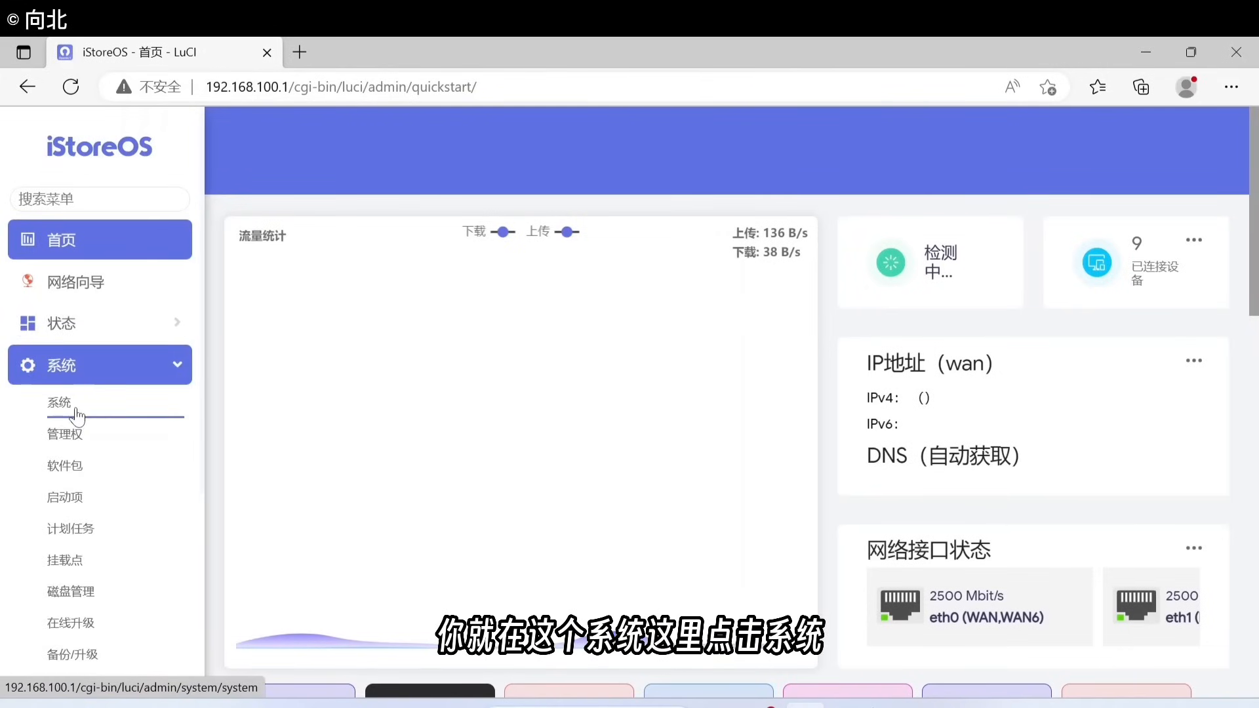
pyautogui.click(72, 408)
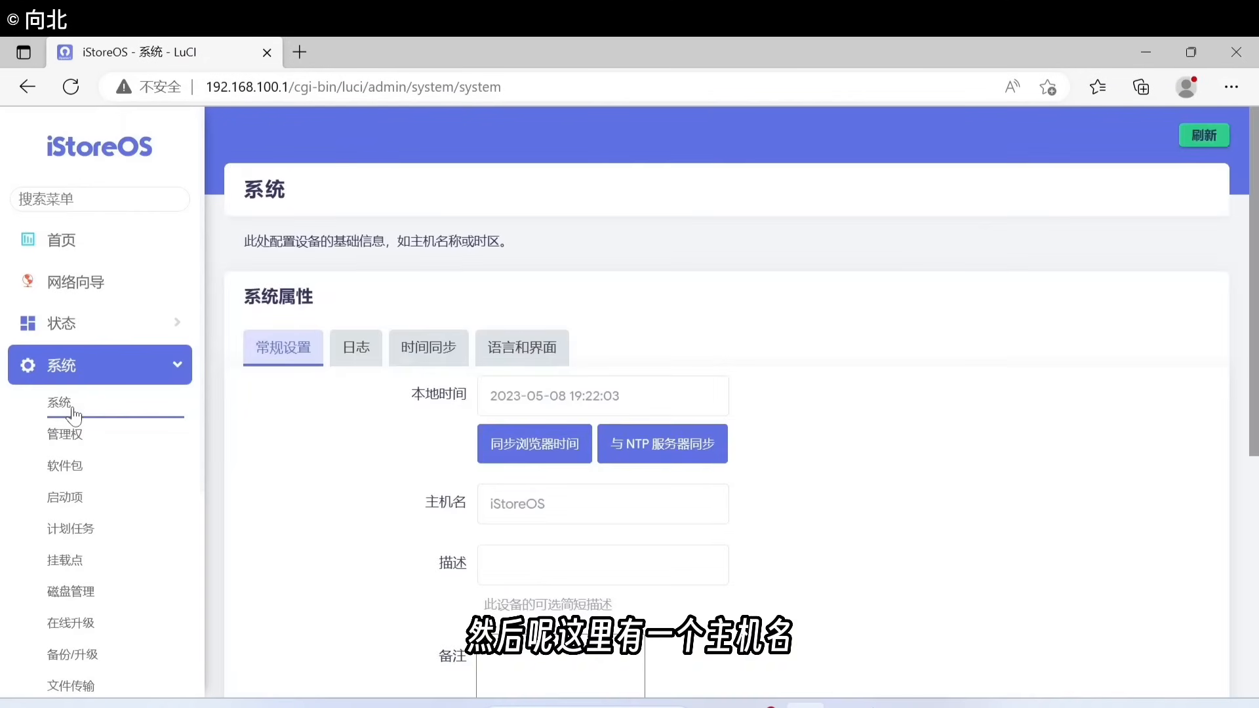
pyautogui.scroll(-1, 504, 446)
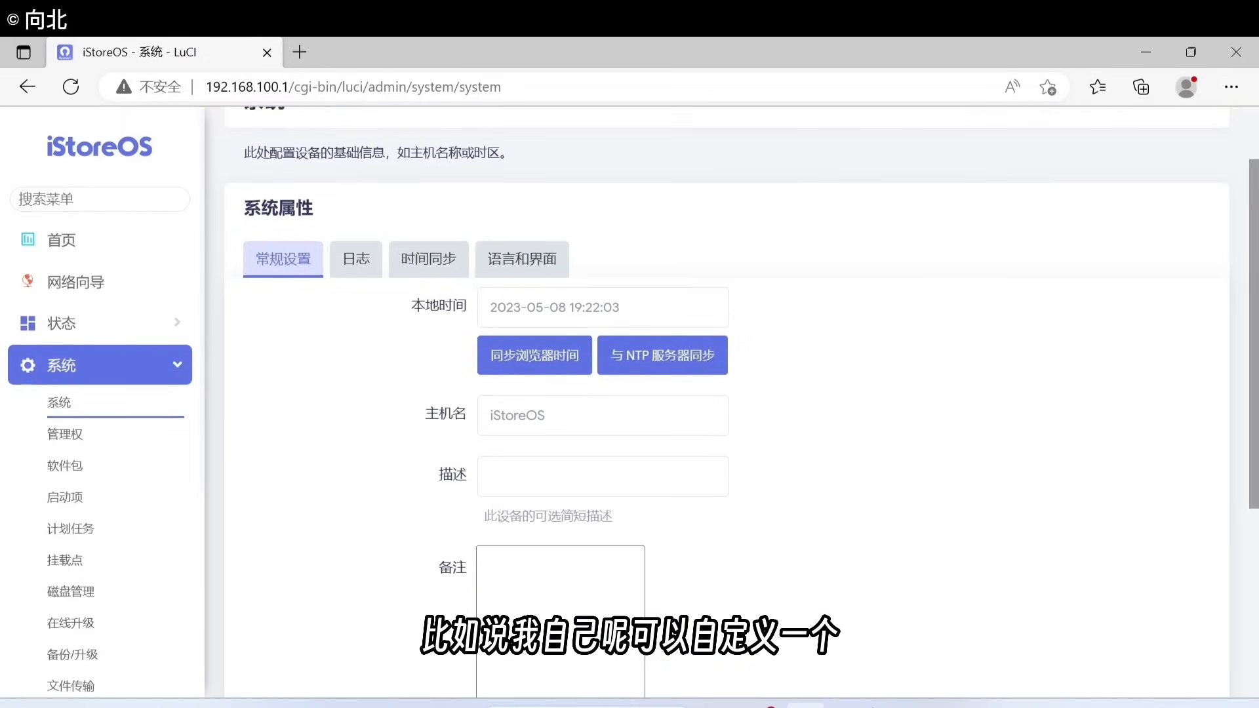
pyautogui.doubleClick(517, 415)
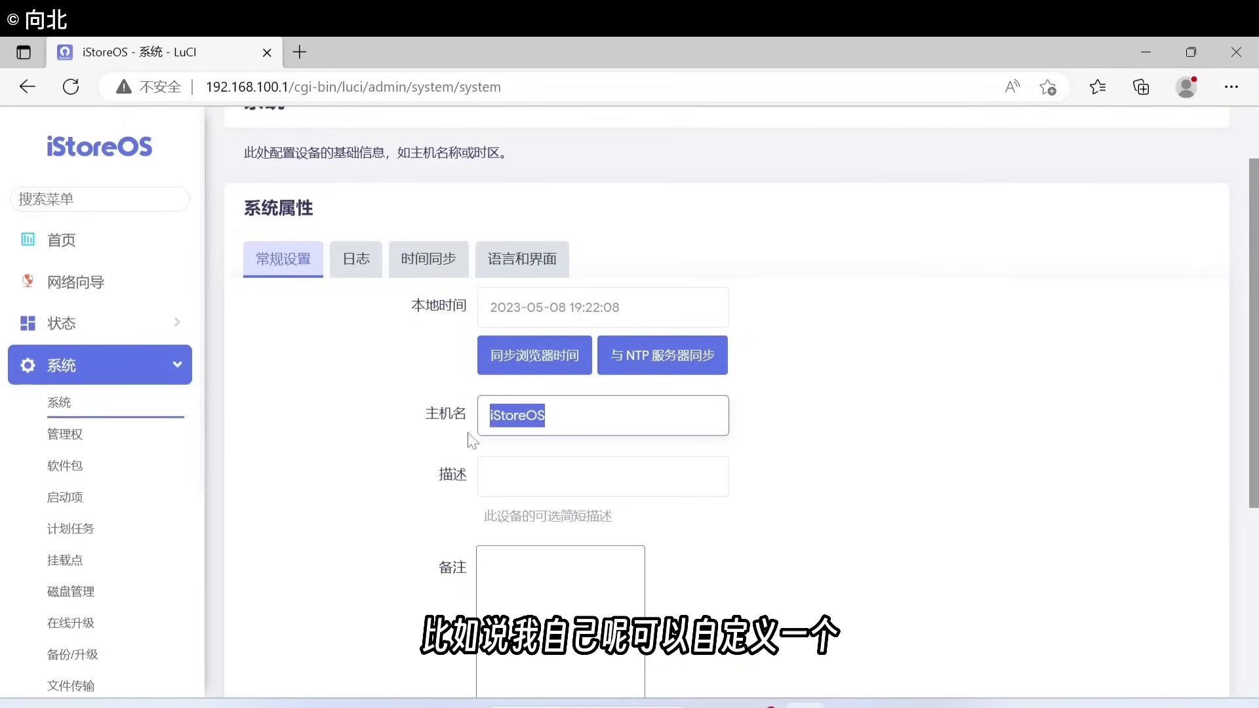
pyautogui.press('capslock')
pyautogui.write('O')
pyautogui.press('capslock')
pyautogui.write('p')
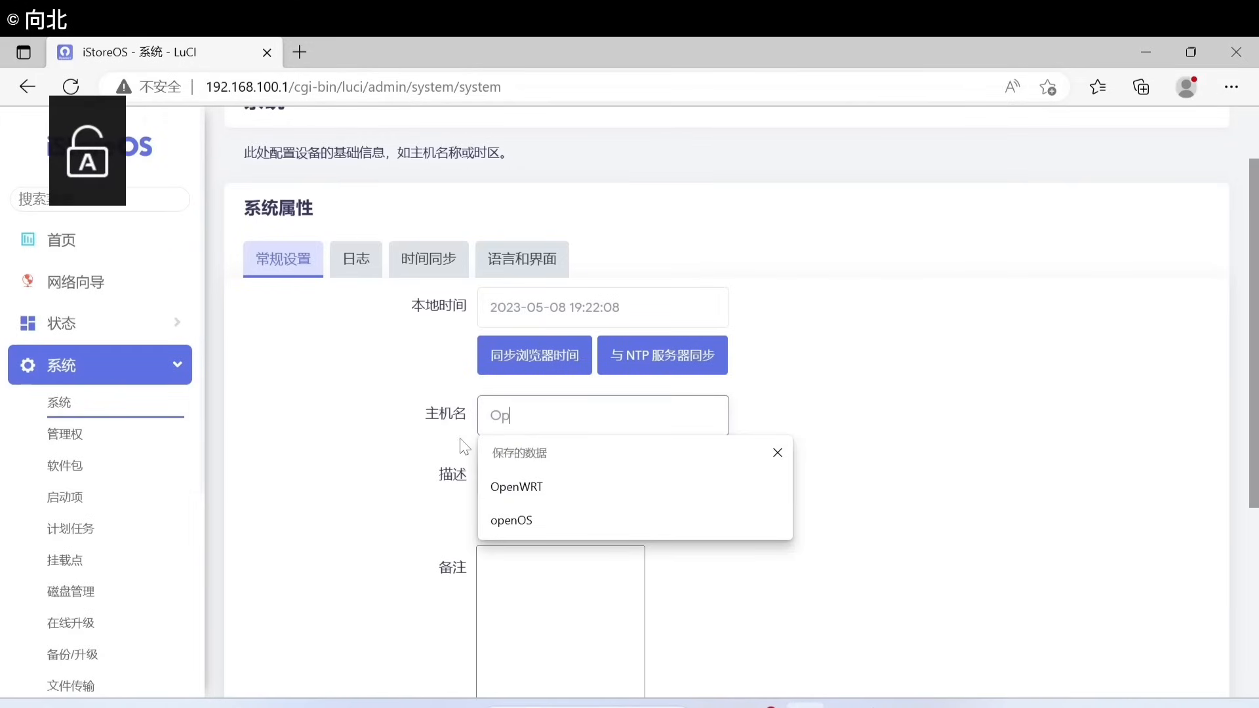
pyautogui.write('en')
pyautogui.press('capslock')
pyautogui.write('R')
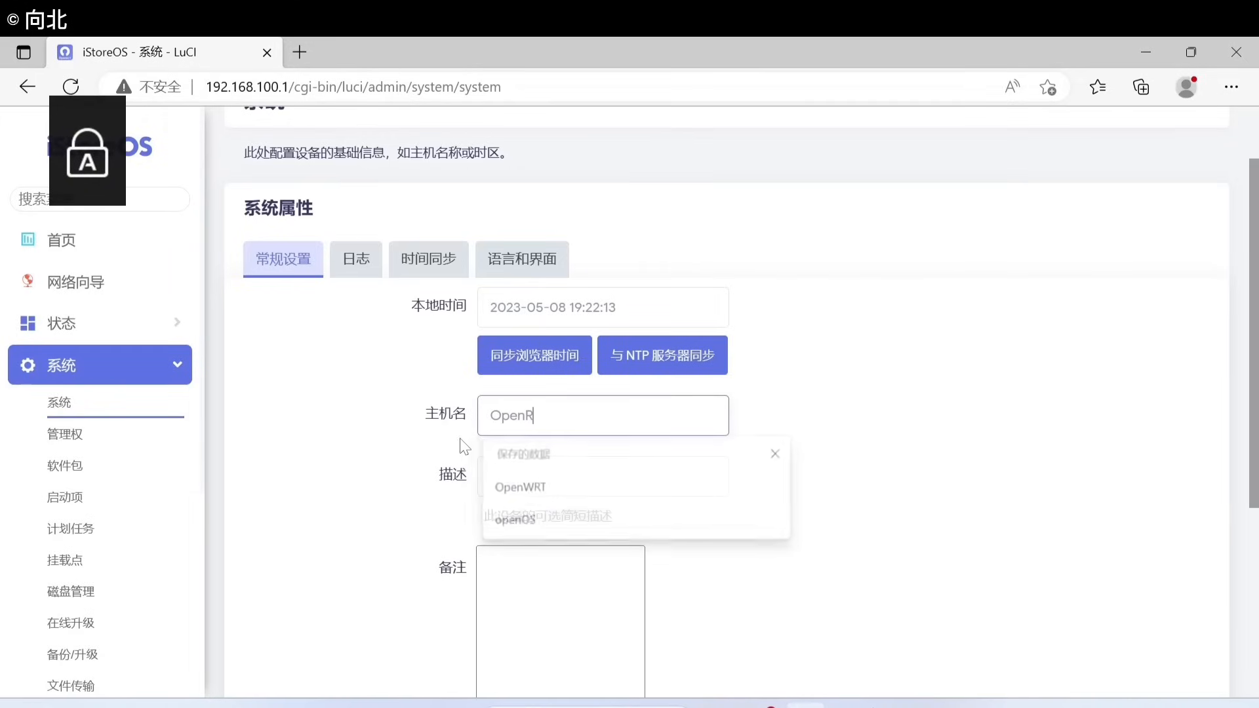
pyautogui.write('outer')
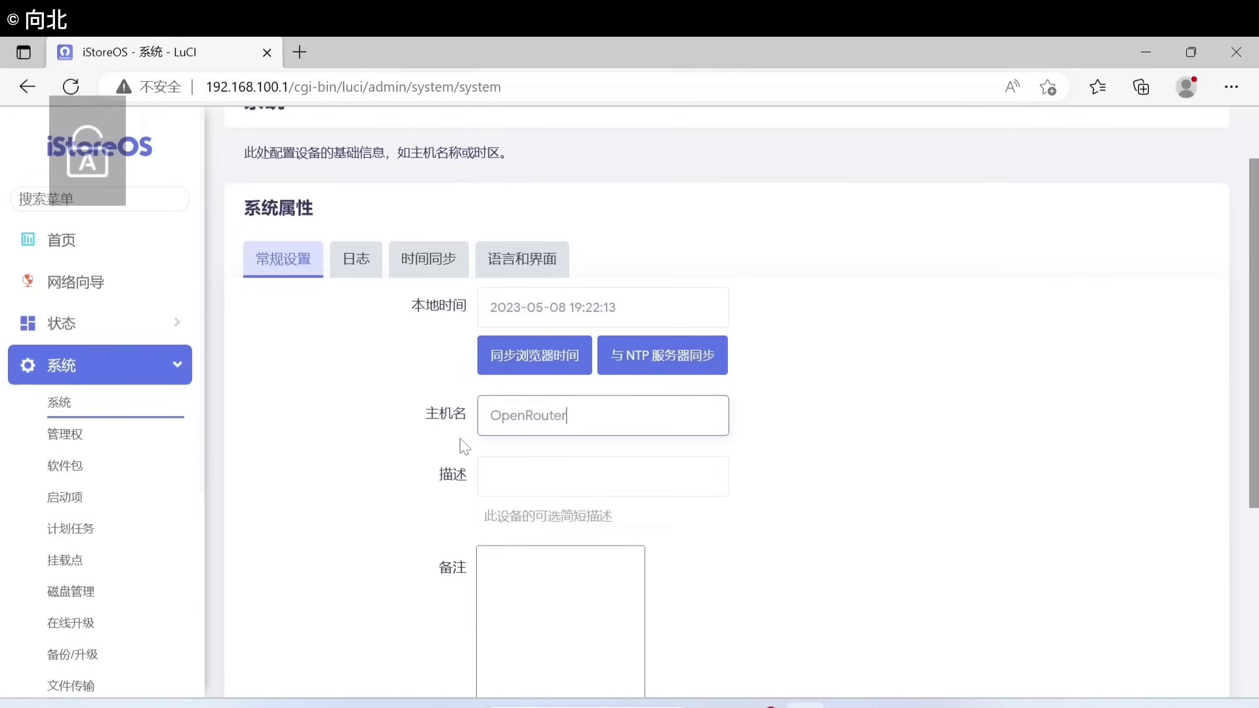
# Step: Save and apply the new hostname, reload the page, and return to the home dashboard
pyautogui.scroll(-3, 1015, 580)
pyautogui.scroll(-2, 1015, 579)
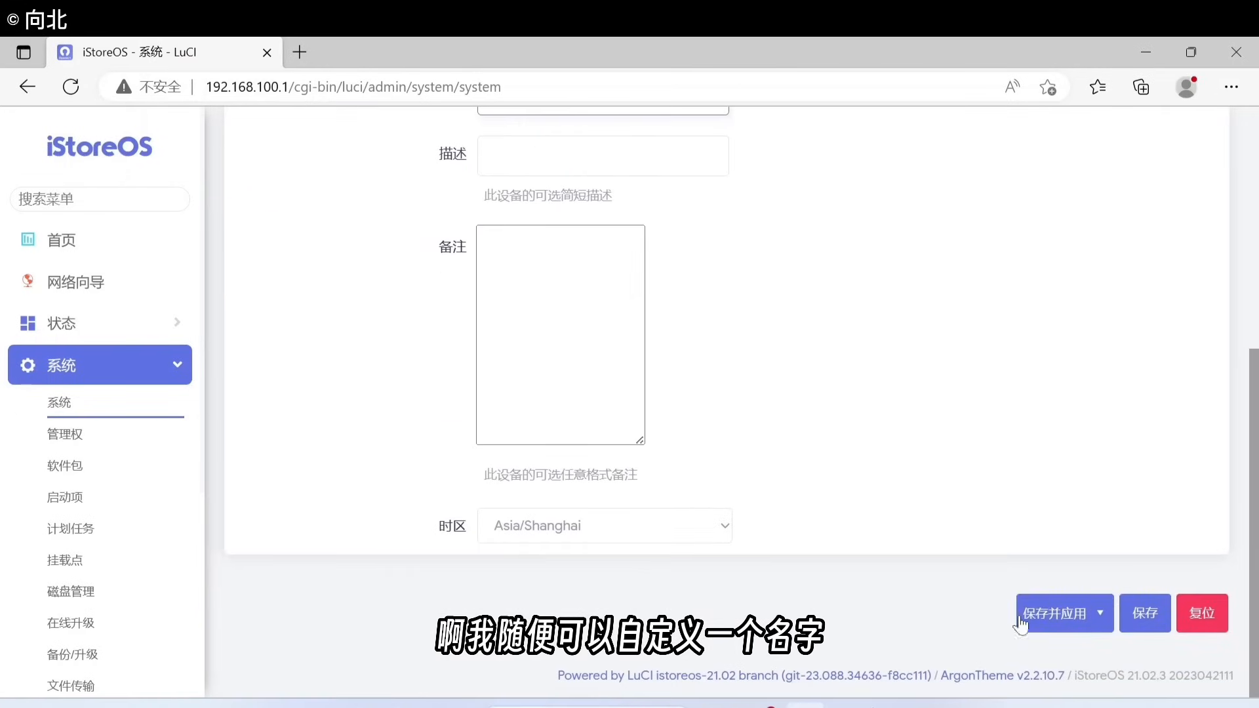
pyautogui.click(1039, 617)
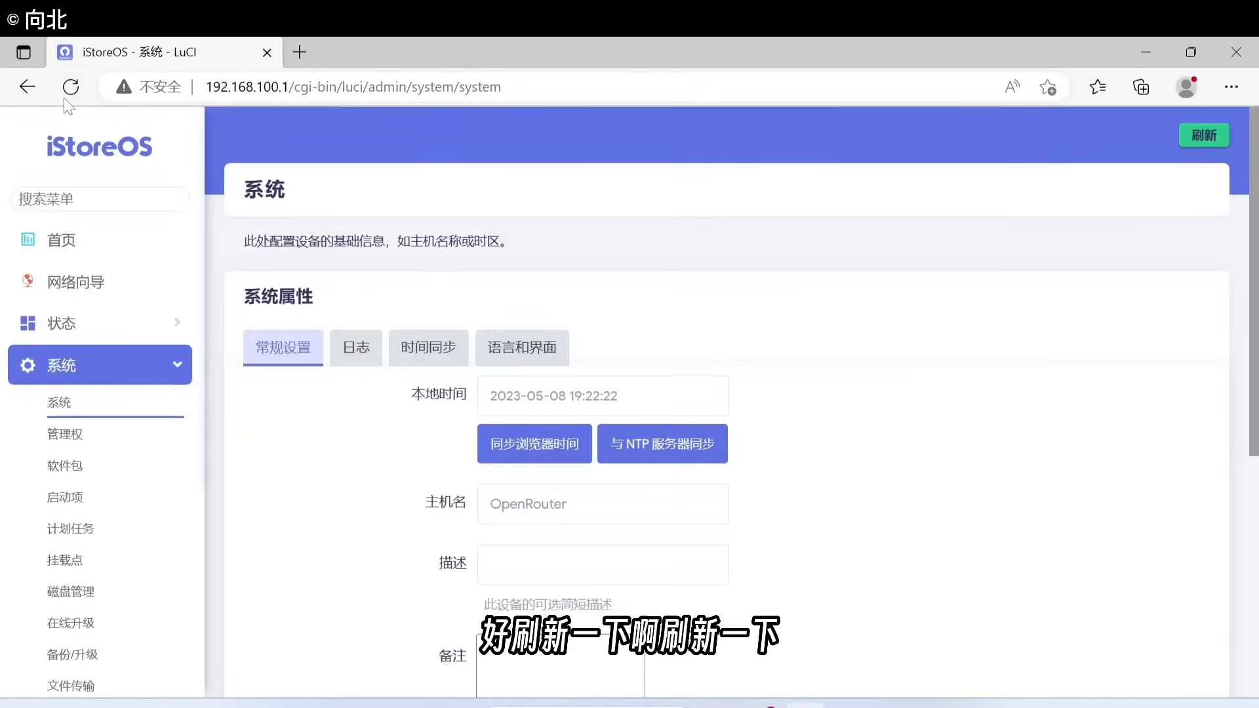
pyautogui.click(66, 95)
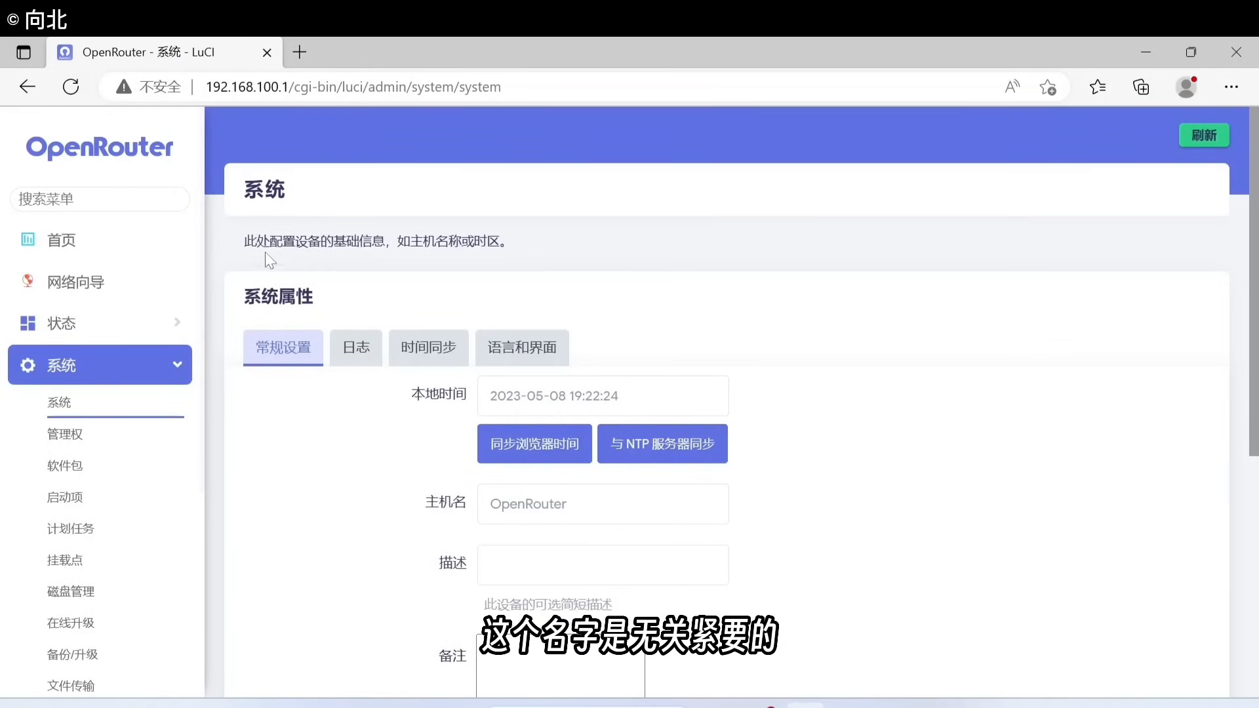
pyautogui.click(89, 261)
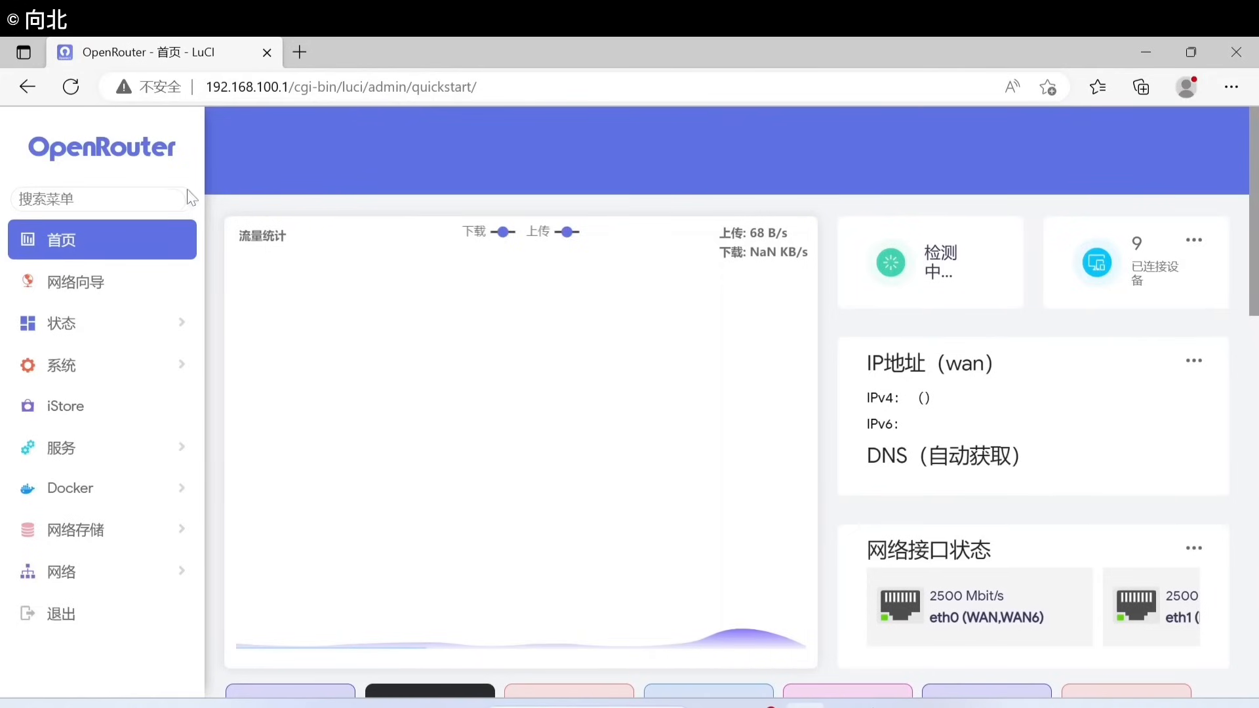
# Step: In the network wizard, pick 连接现有路由器 and save WAN and DNS as DHCP defaults
pyautogui.click(90, 291)
pyautogui.scroll(-1, 1090, 276)
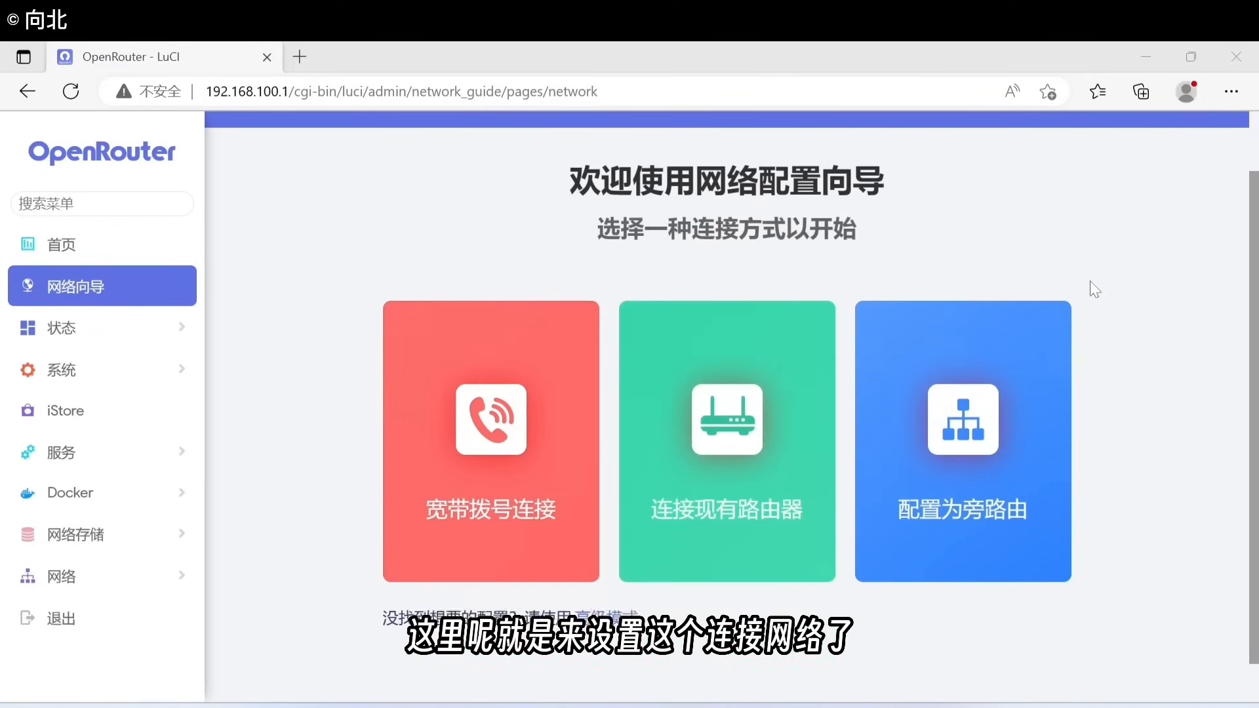
pyautogui.scroll(-1, 1097, 305)
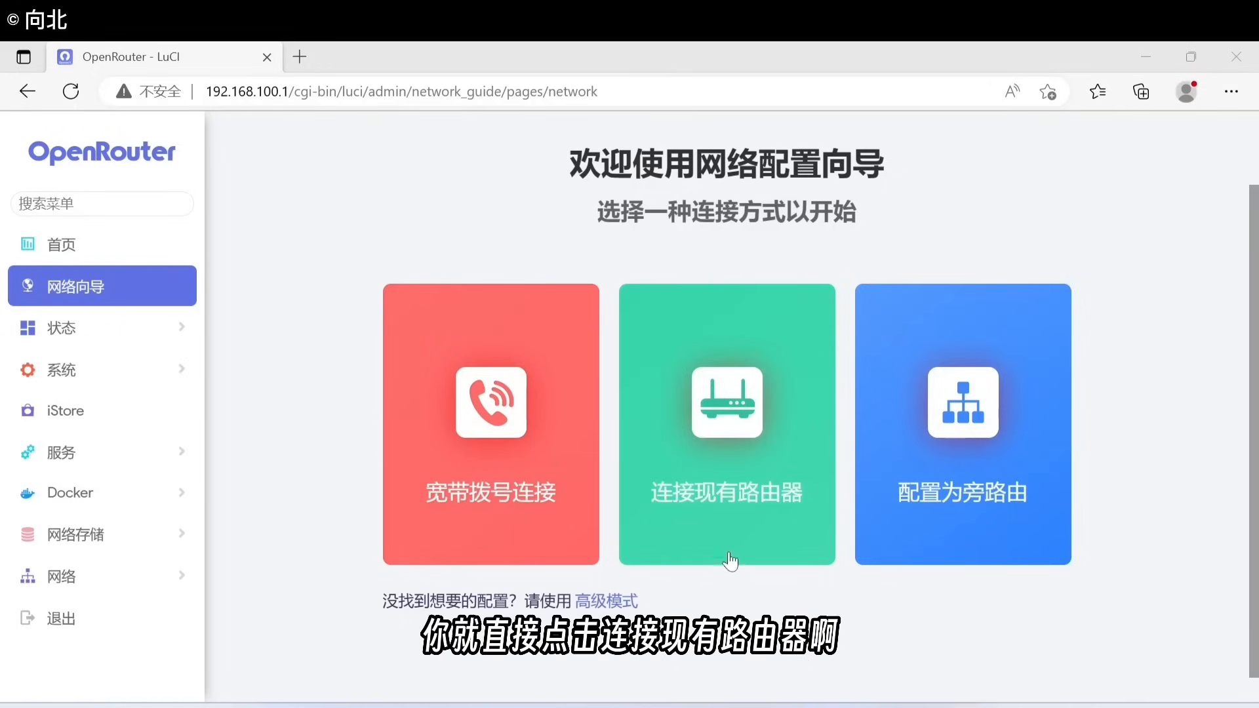
pyautogui.click(723, 483)
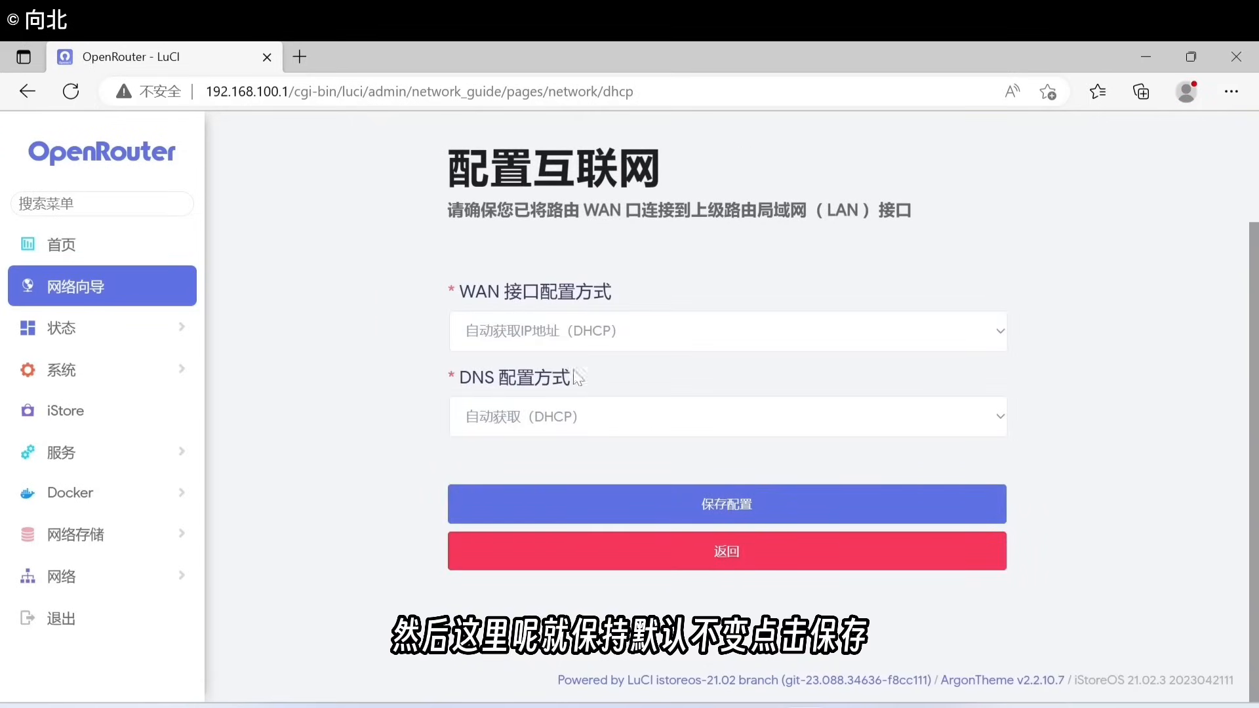
pyautogui.click(753, 502)
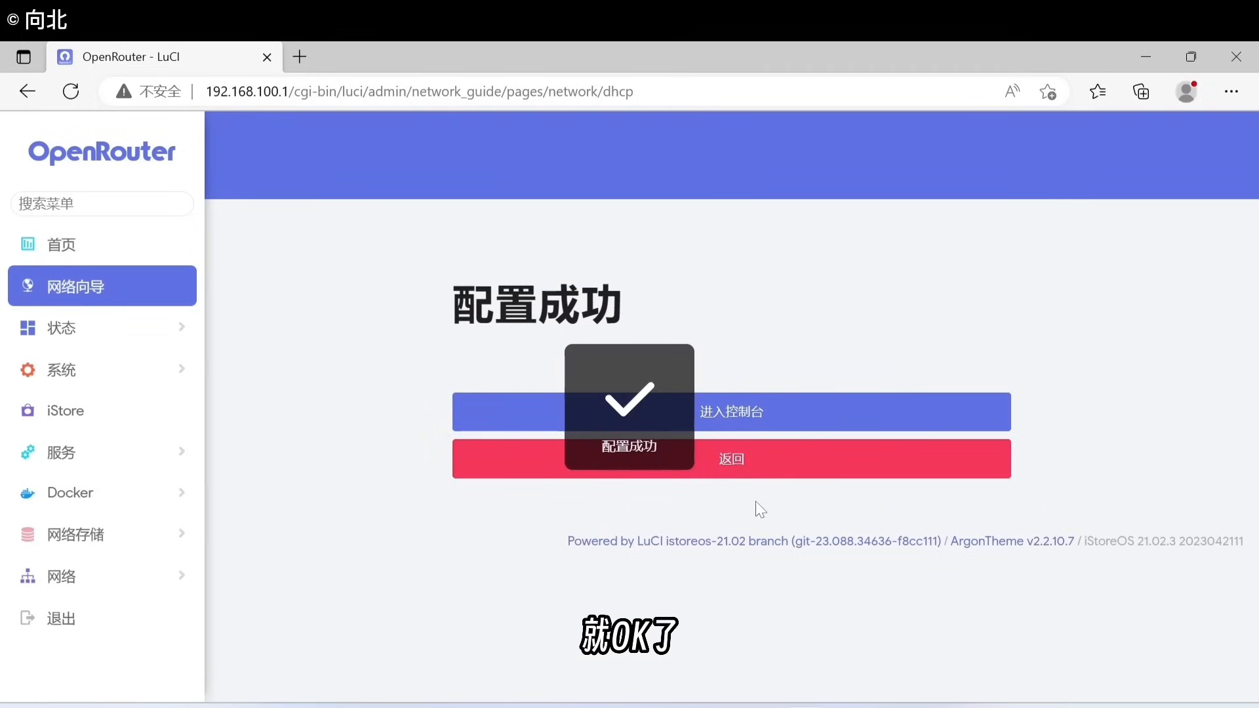
pyautogui.click(759, 468)
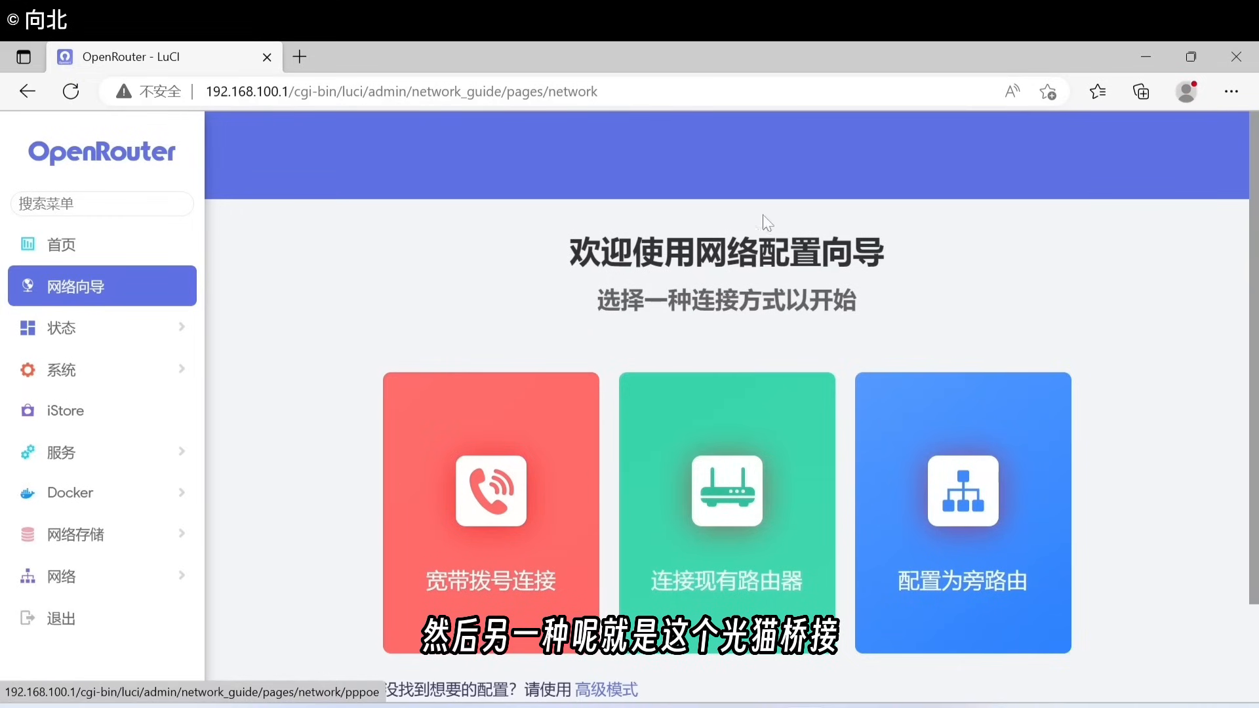
# Step: Choose the 宽带拨号连接 PPPoE option and fill in the broadband account and password
pyautogui.scroll(-1, 721, 341)
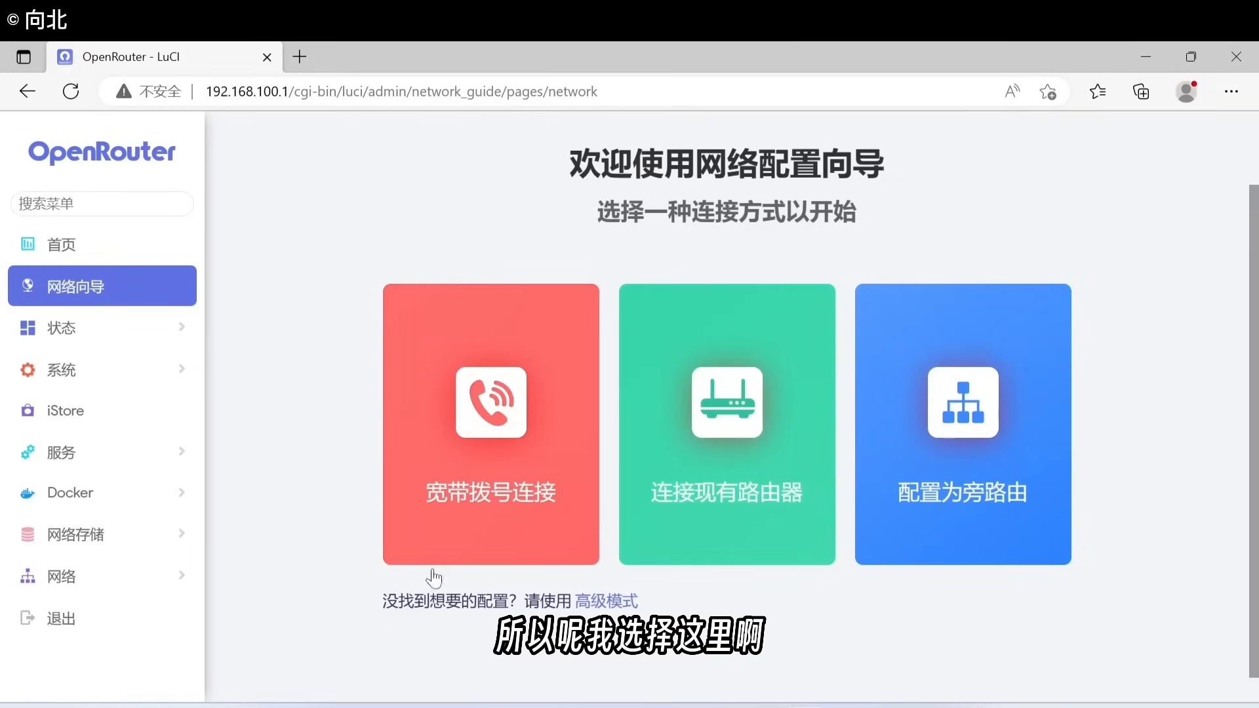
pyautogui.click(485, 448)
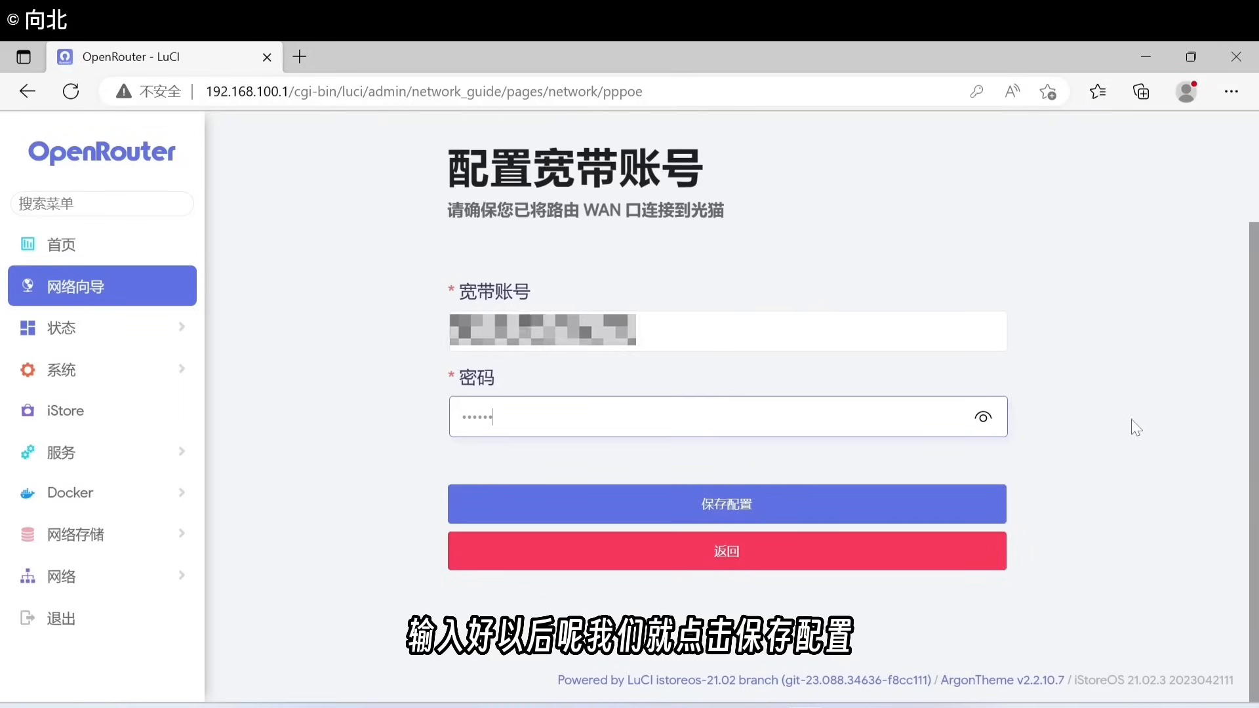
# Step: Save the PPPoE settings, confirm the dashboard shows 已联网, and open a new browser tab
pyautogui.click(734, 509)
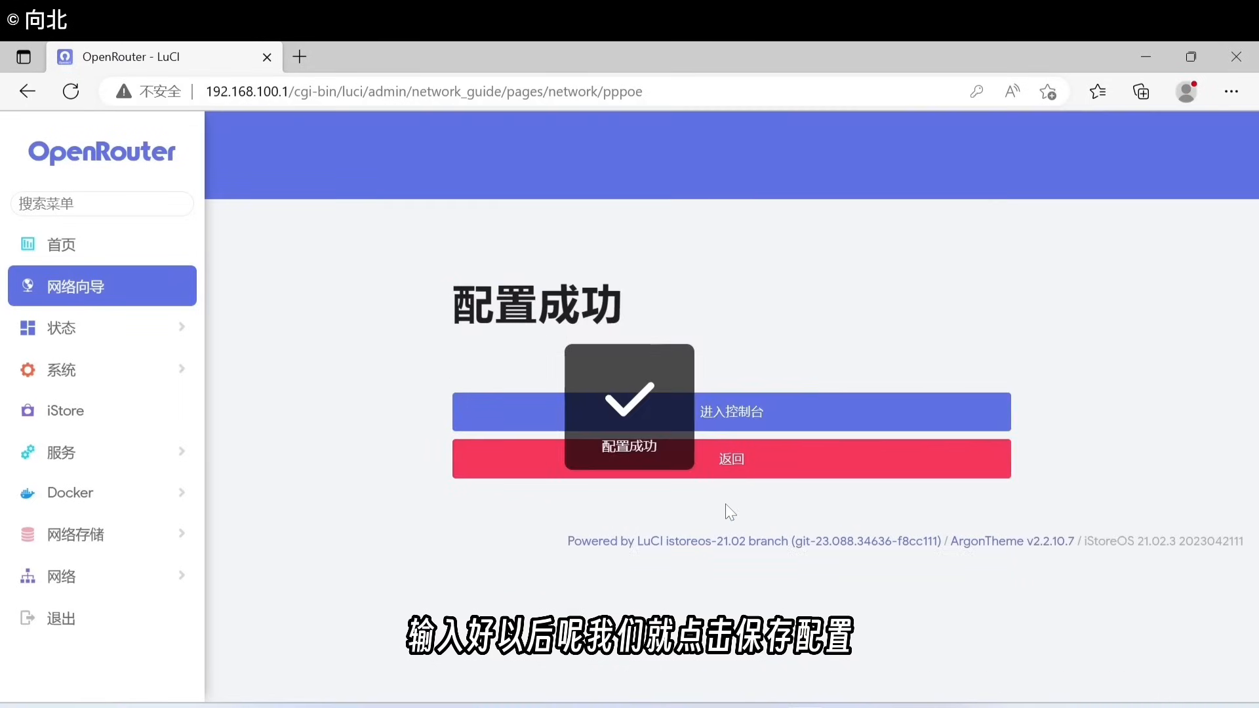
pyautogui.click(764, 412)
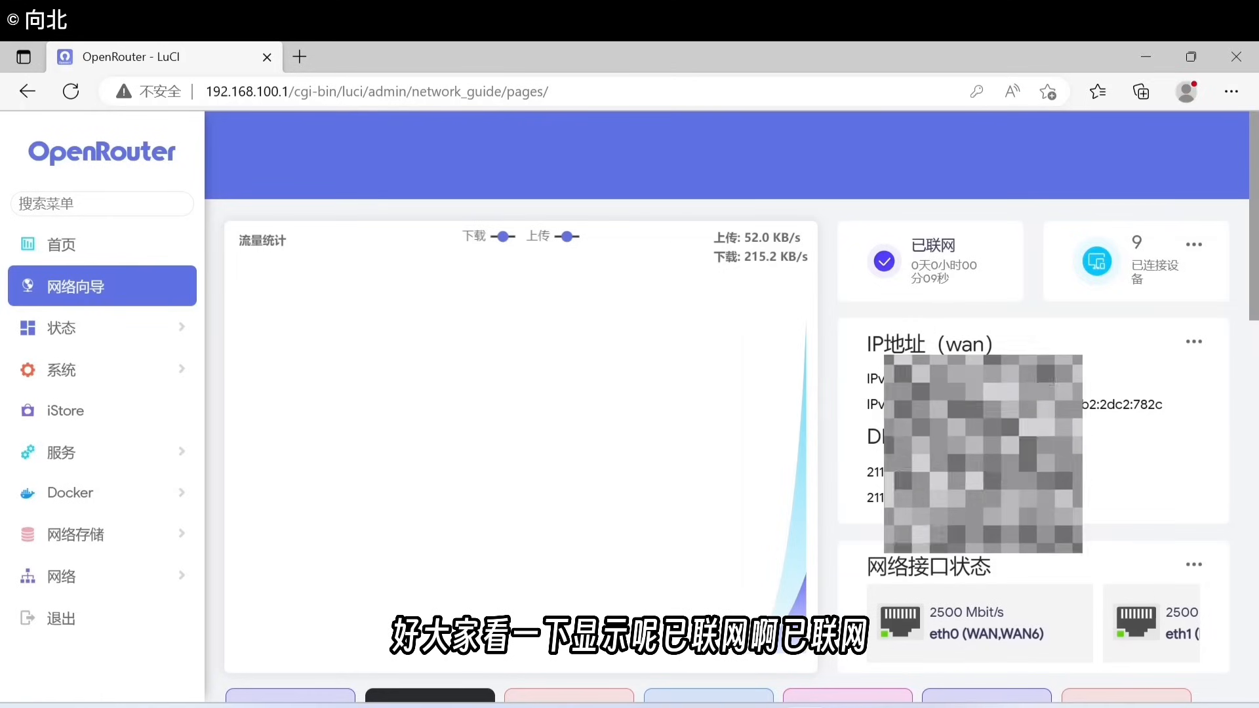
pyautogui.moveTo(912, 246); pyautogui.dragTo(941, 245)
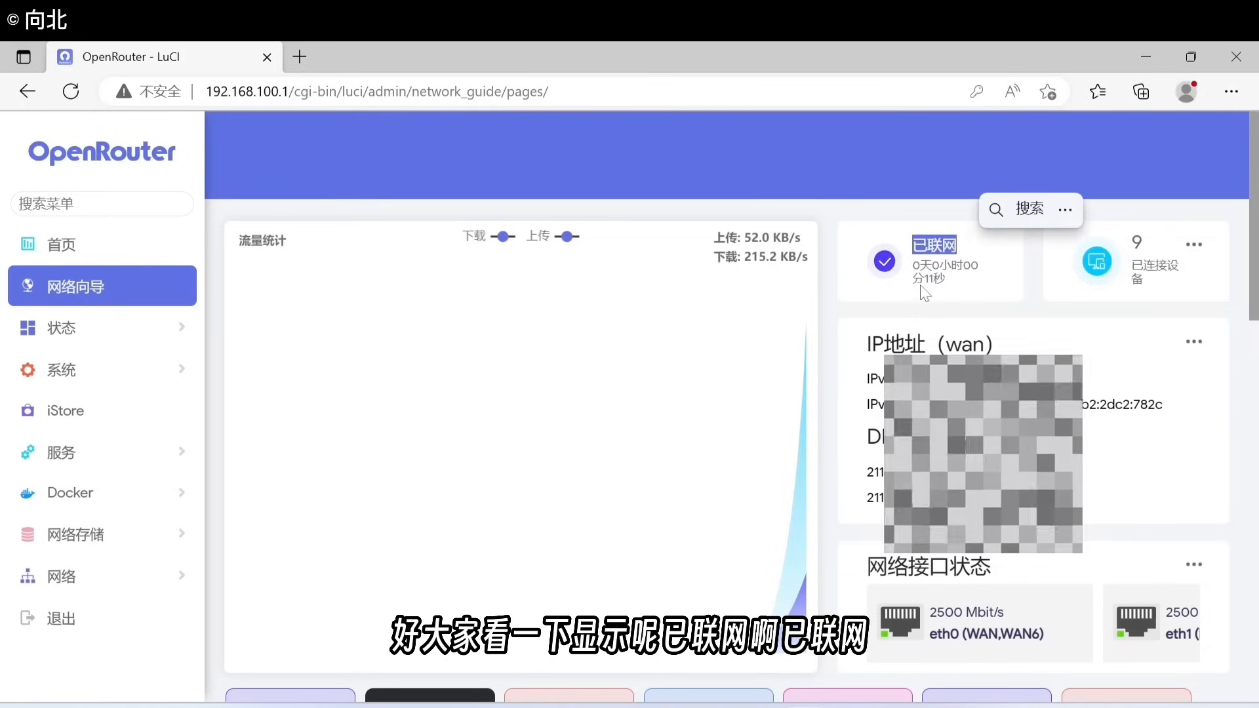
pyautogui.click(889, 298)
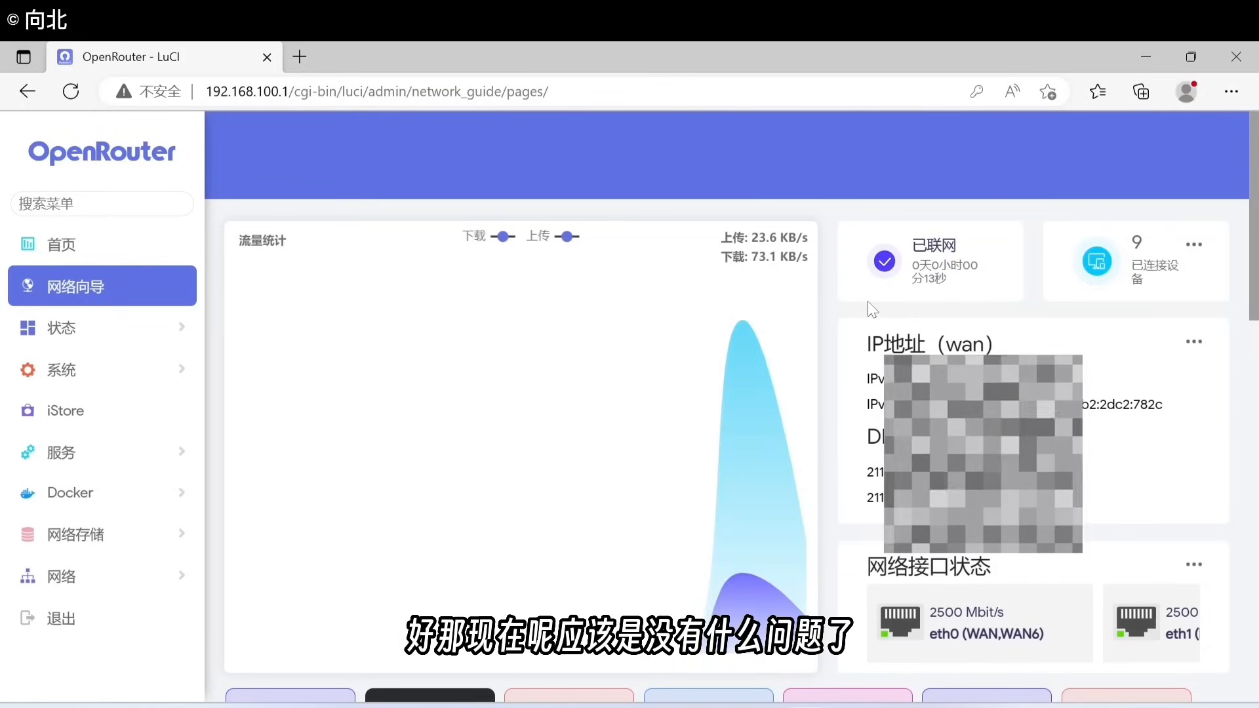
pyautogui.click(300, 57)
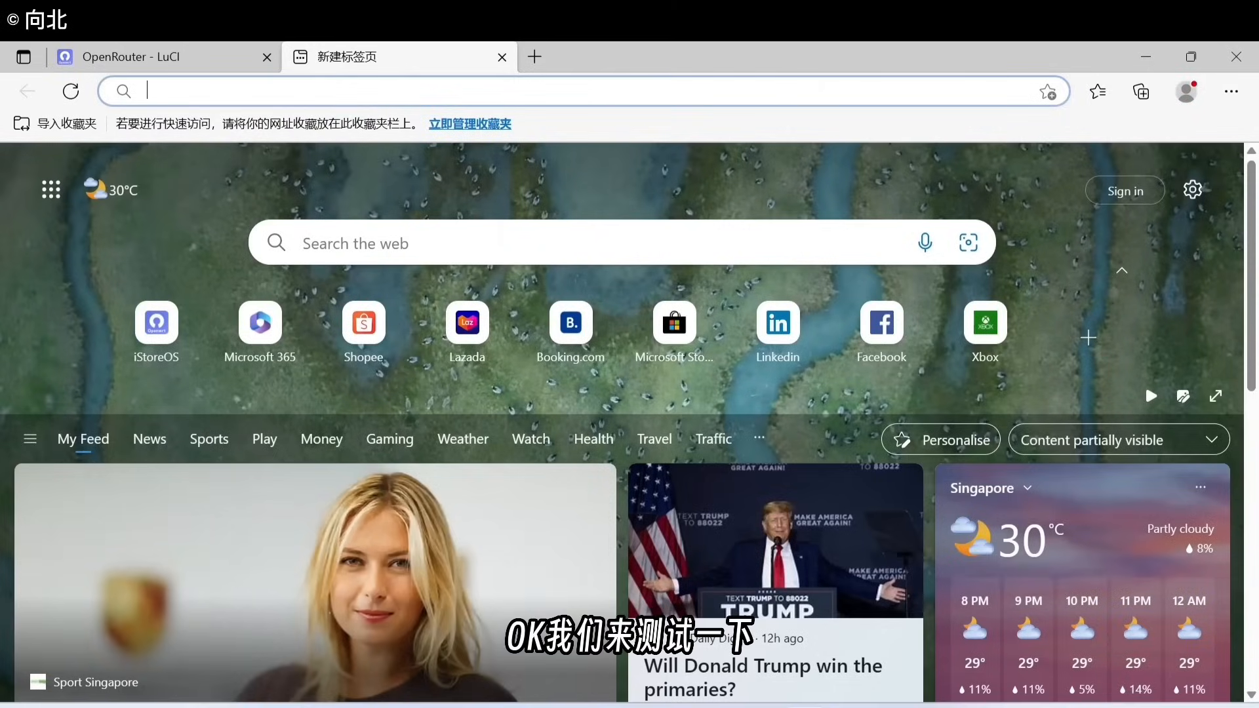
# Step: Search Bing for 特斯拉, view its image and web results, then close the tab
pyautogui.write('tesi')
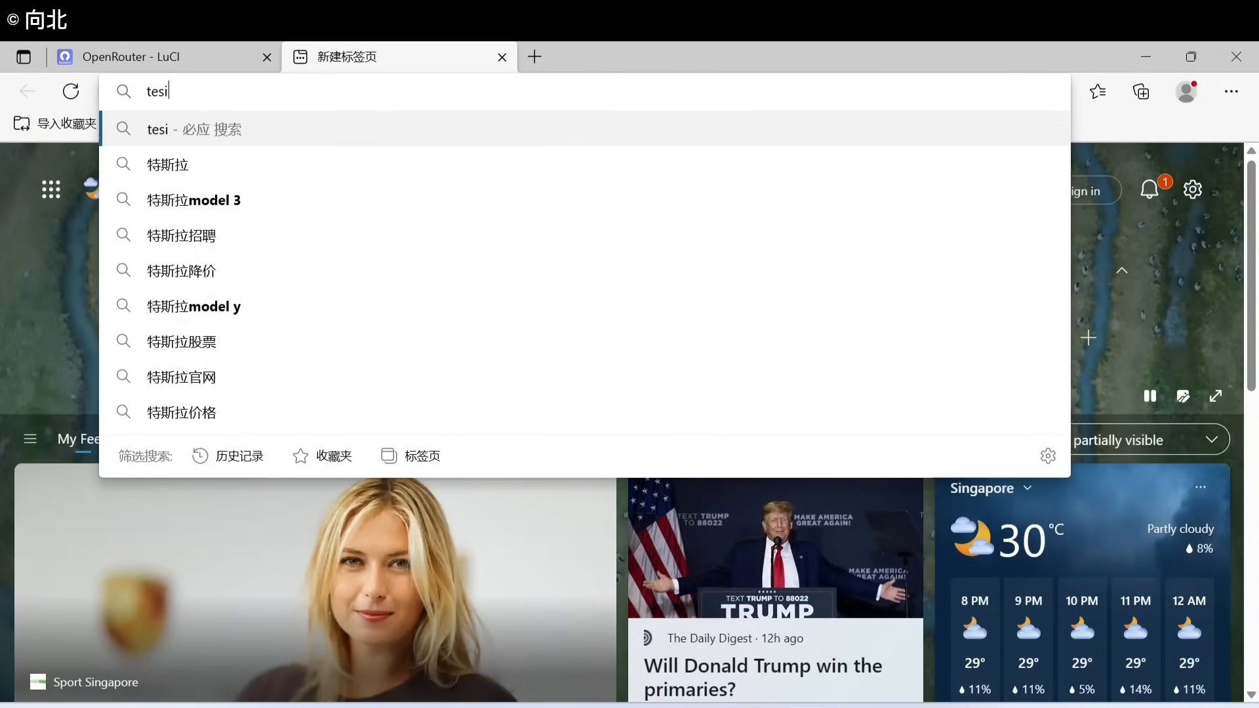
pyautogui.click(189, 163)
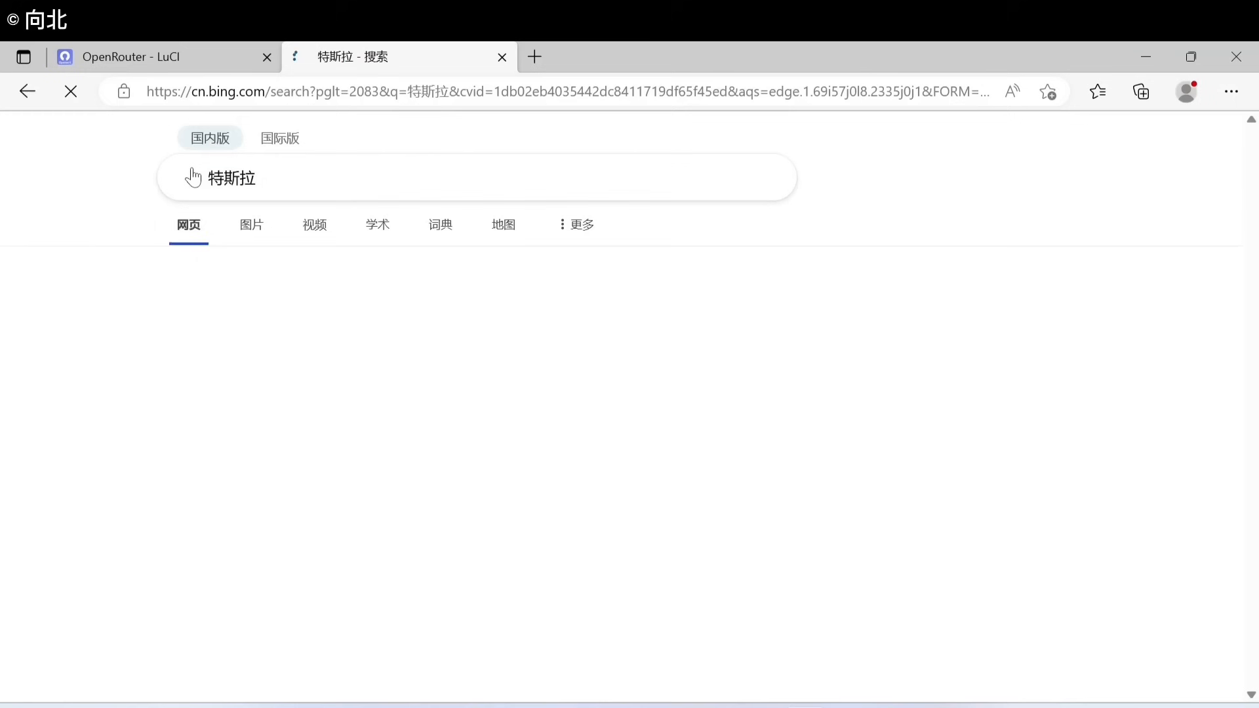
pyautogui.click(251, 242)
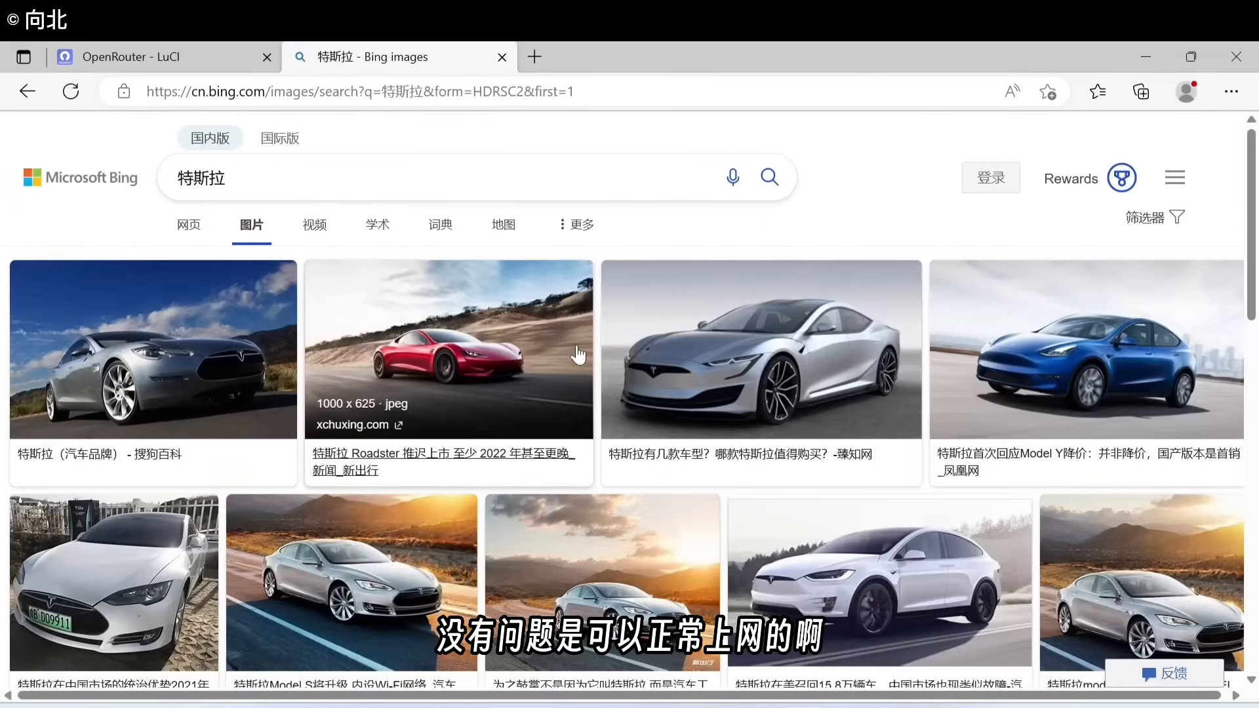
pyautogui.click(189, 227)
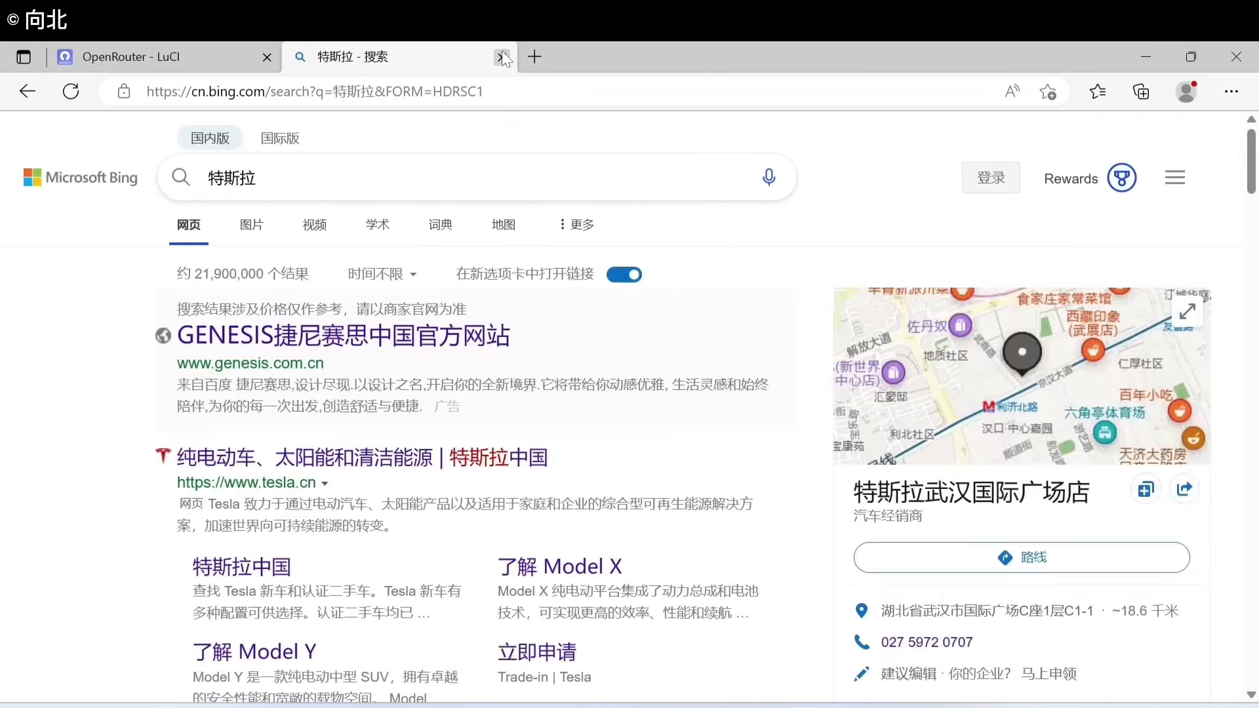
pyautogui.click(502, 57)
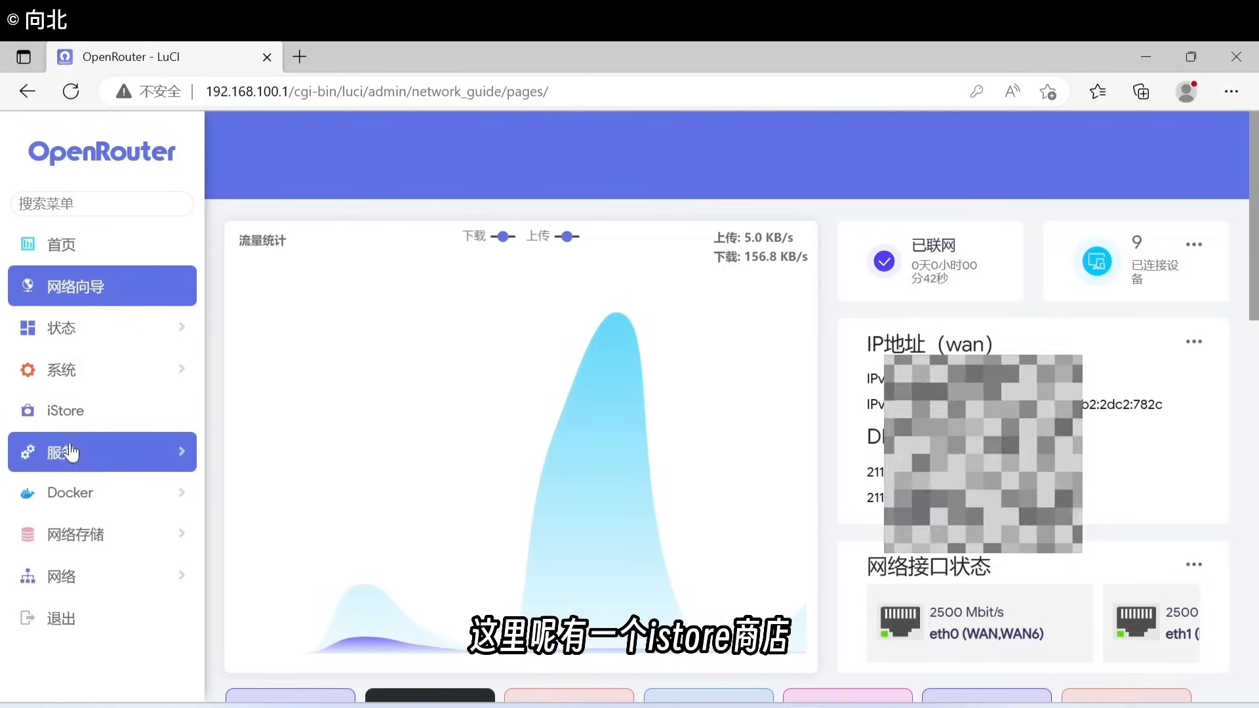
# Step: Open iStore's 全部软件 list and browse plugins such as istorex, DDNSTO and Aria2下载器
pyautogui.click(63, 417)
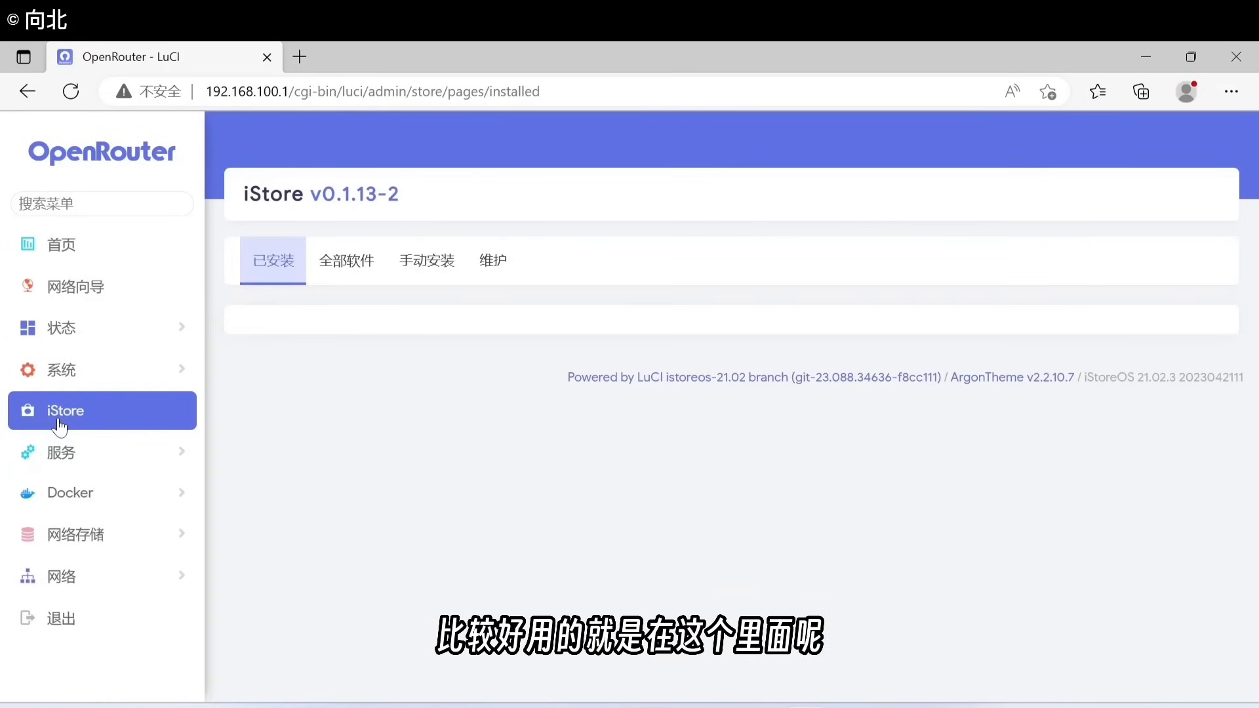
pyautogui.click(338, 270)
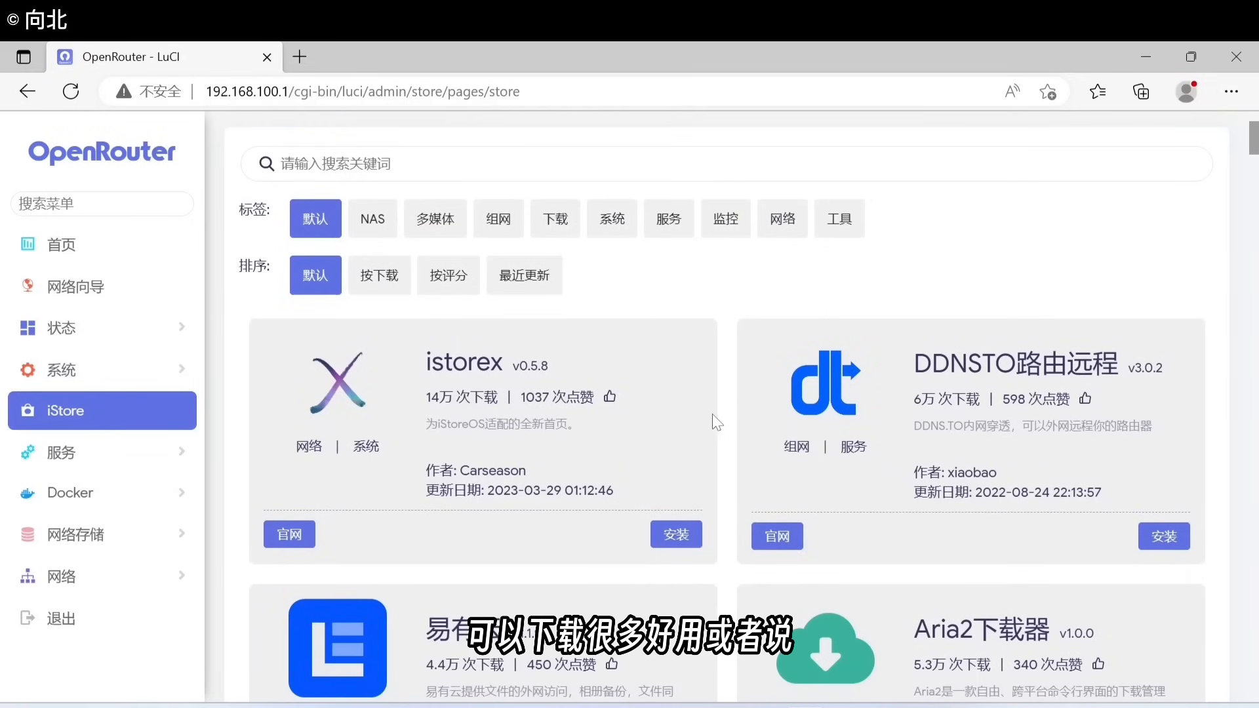
pyautogui.scroll(-10, 707, 400)
pyautogui.scroll(-7, 696, 482)
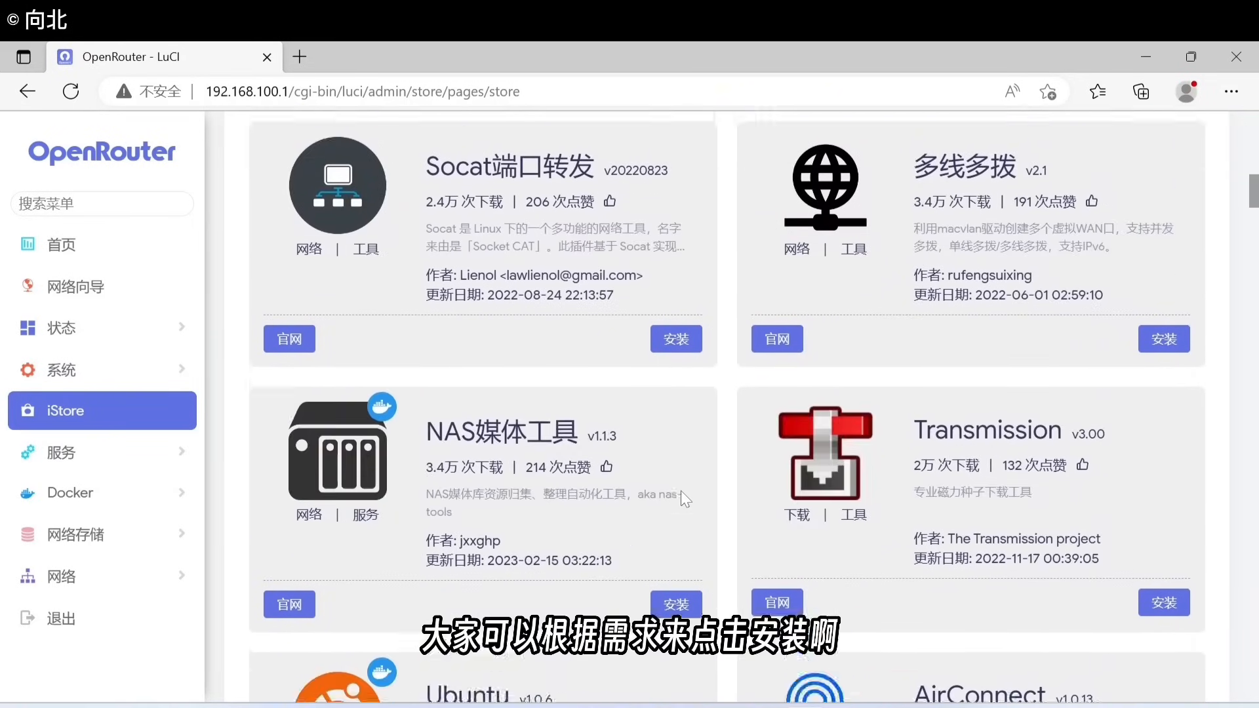
pyautogui.scroll(17, 736, 422)
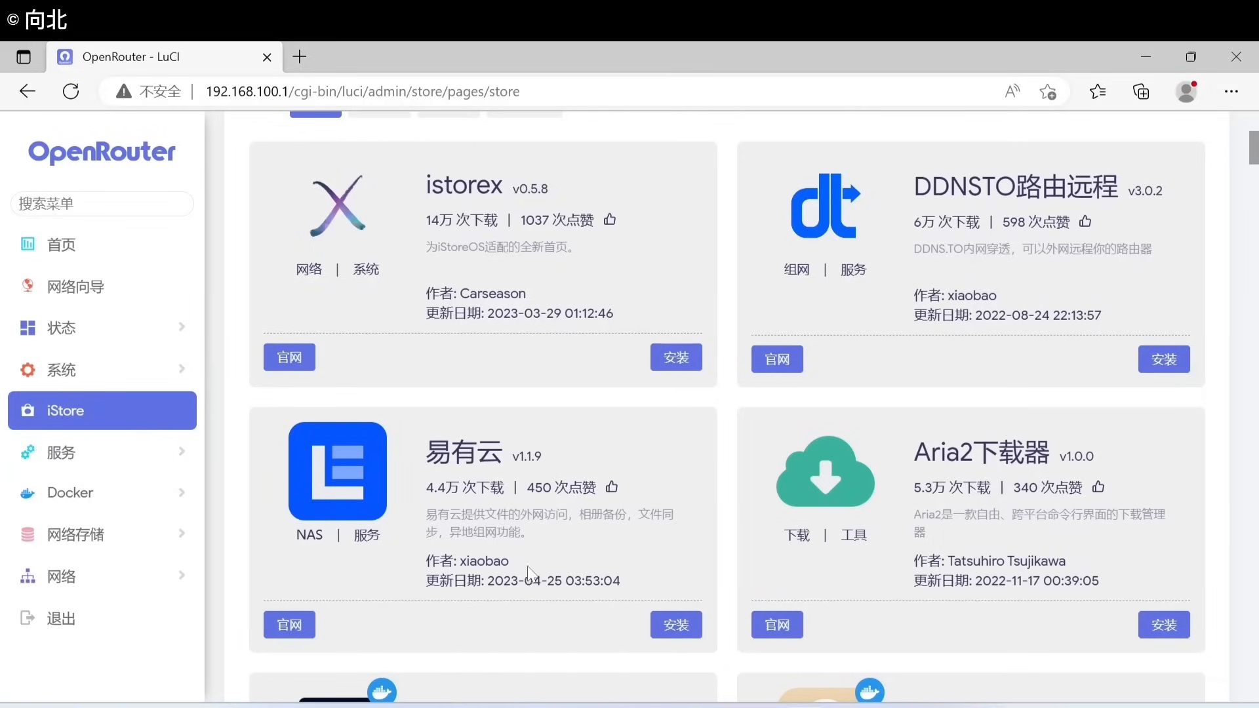
pyautogui.scroll(5, 579, 545)
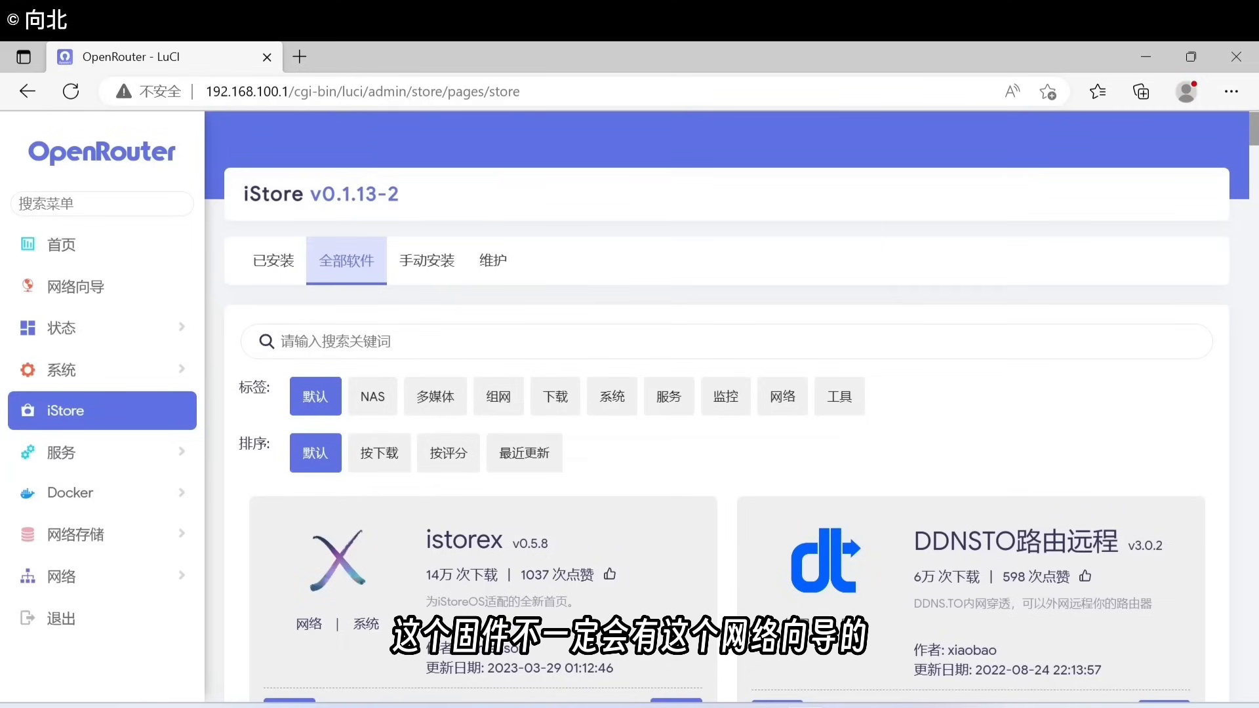
# Step: Open 网络 › 接口 to list the DOCKER, LAN, WAN (pppoe-wan) and WAN6 interfaces
pyautogui.click(116, 293)
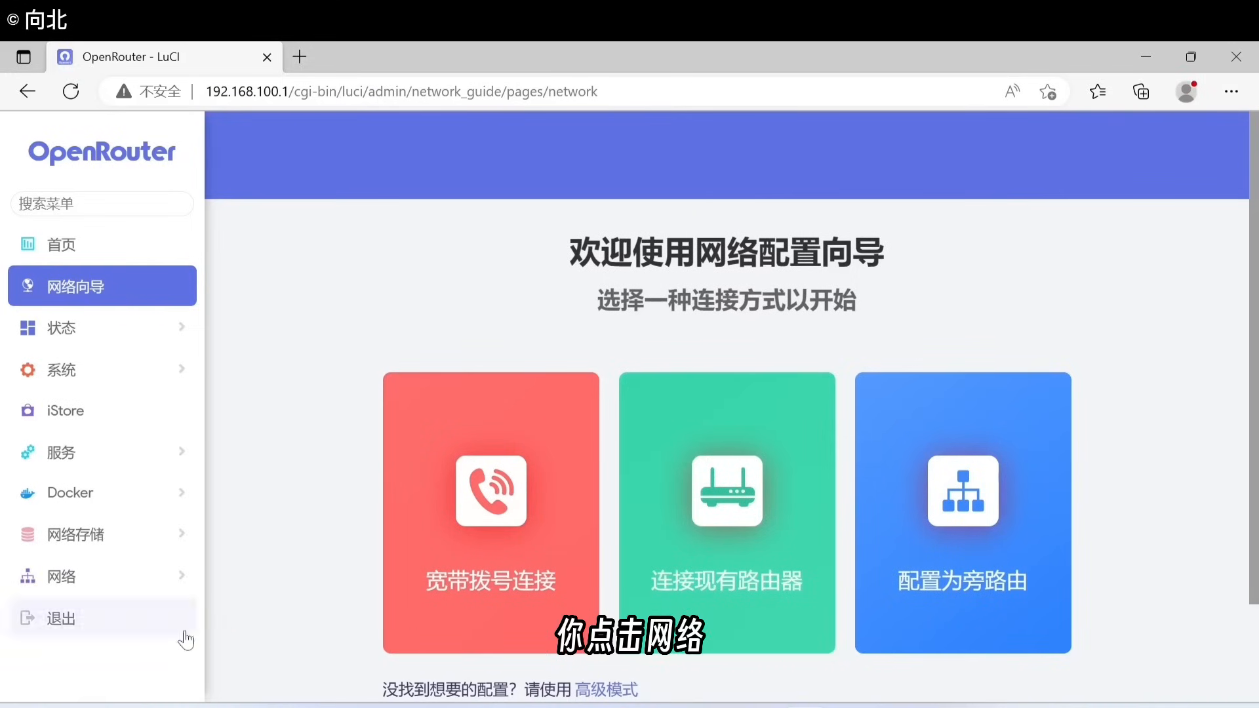
pyautogui.click(79, 587)
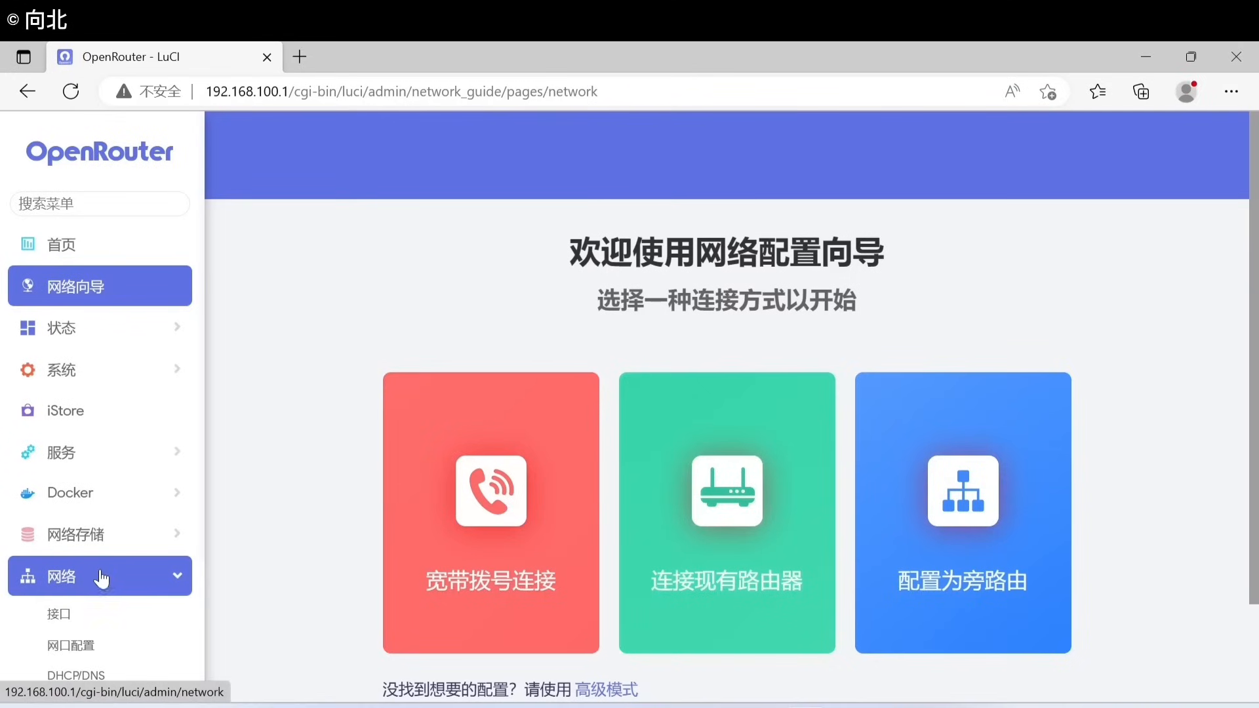
pyautogui.scroll(-1, 121, 557)
pyautogui.click(83, 531)
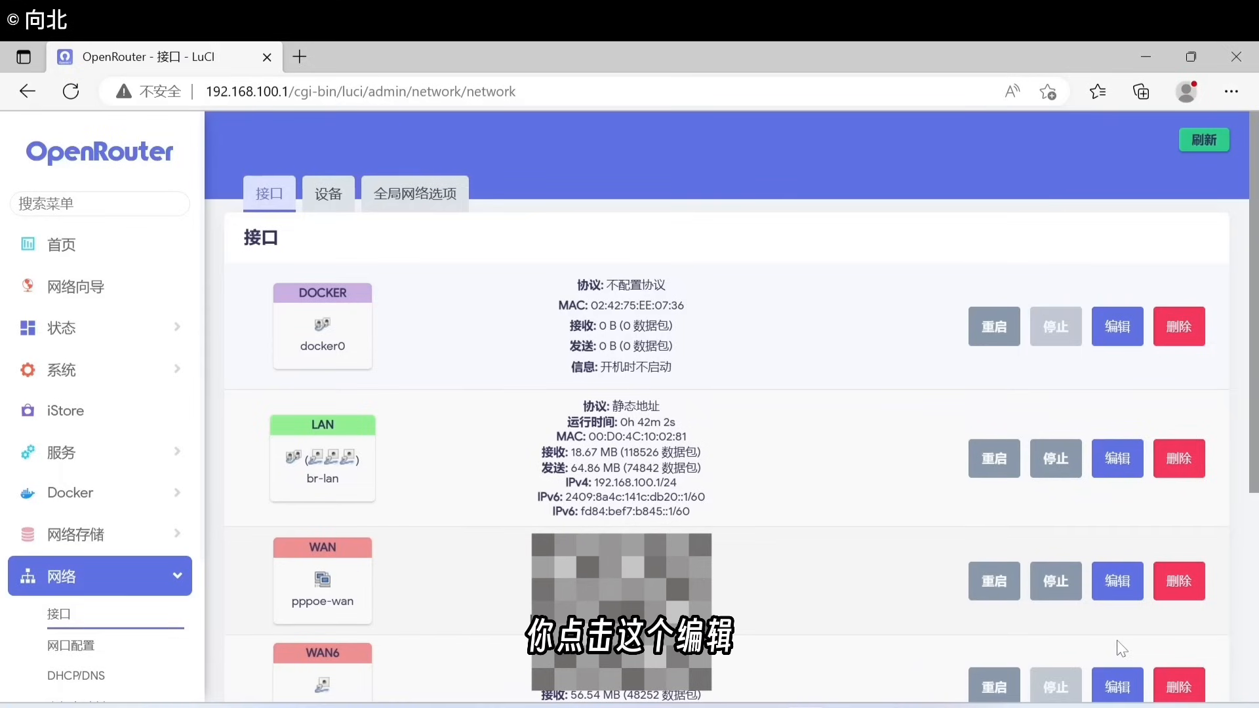
pyautogui.click(1115, 584)
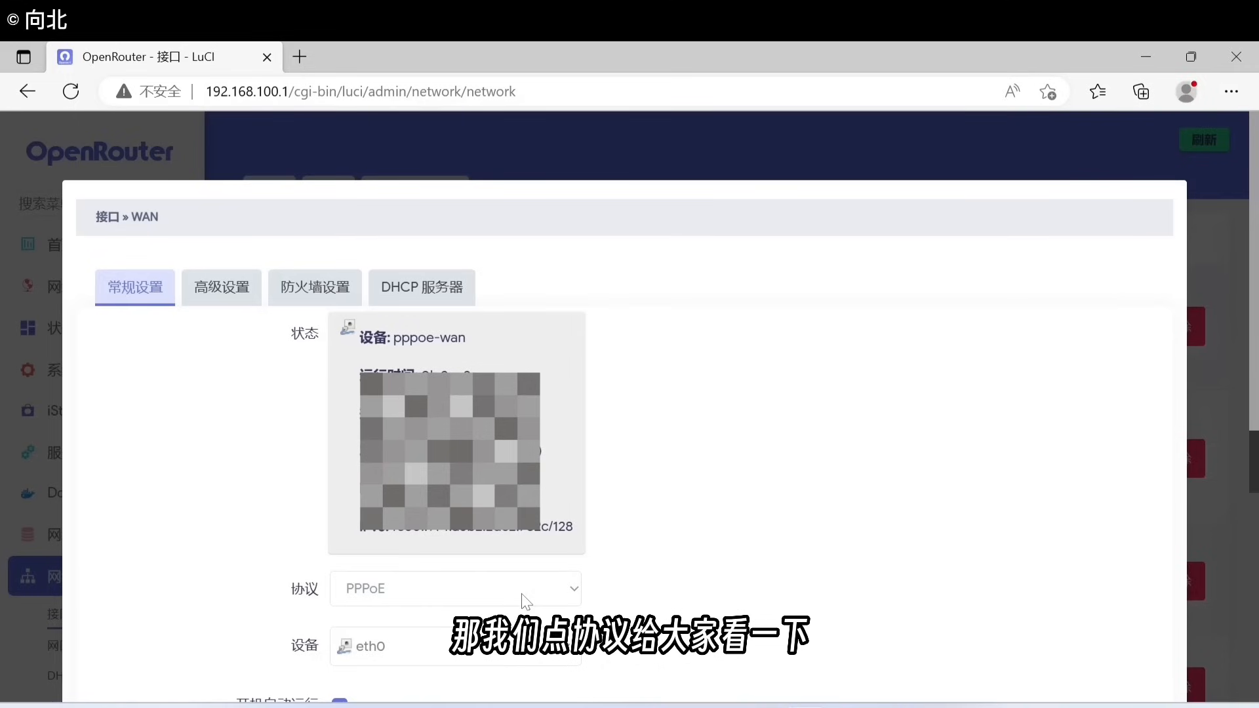
pyautogui.click(525, 601)
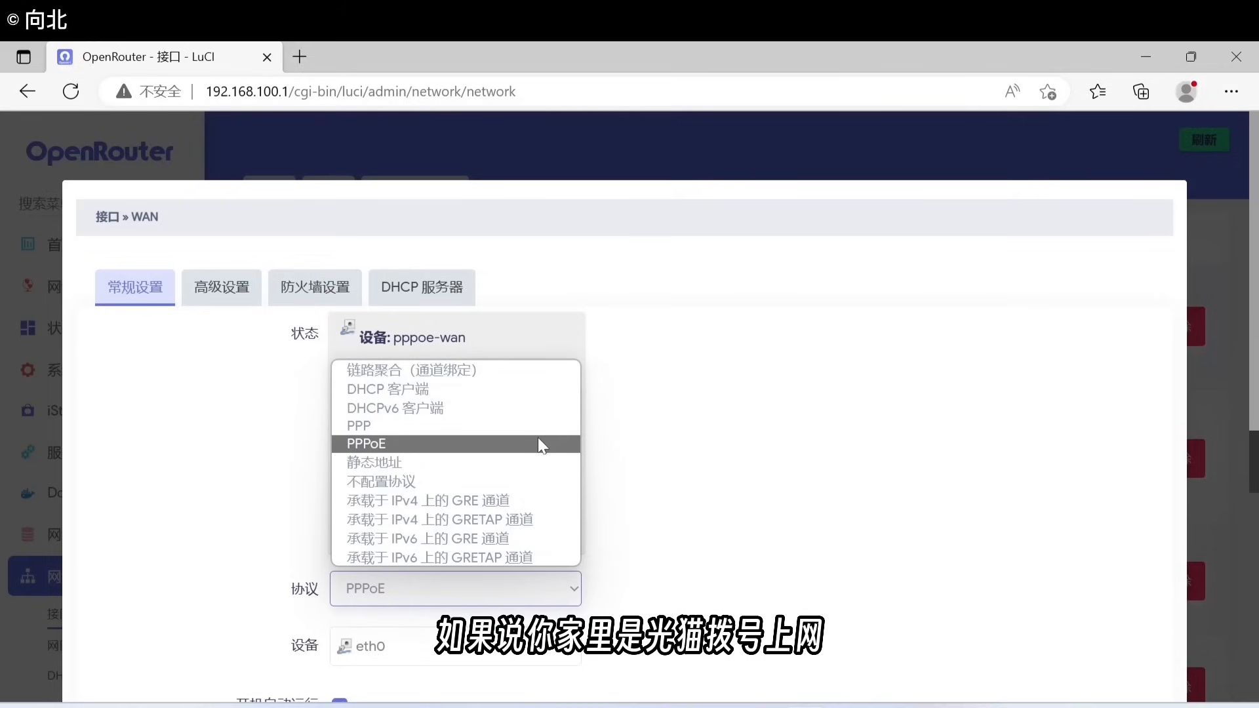
pyautogui.click(381, 391)
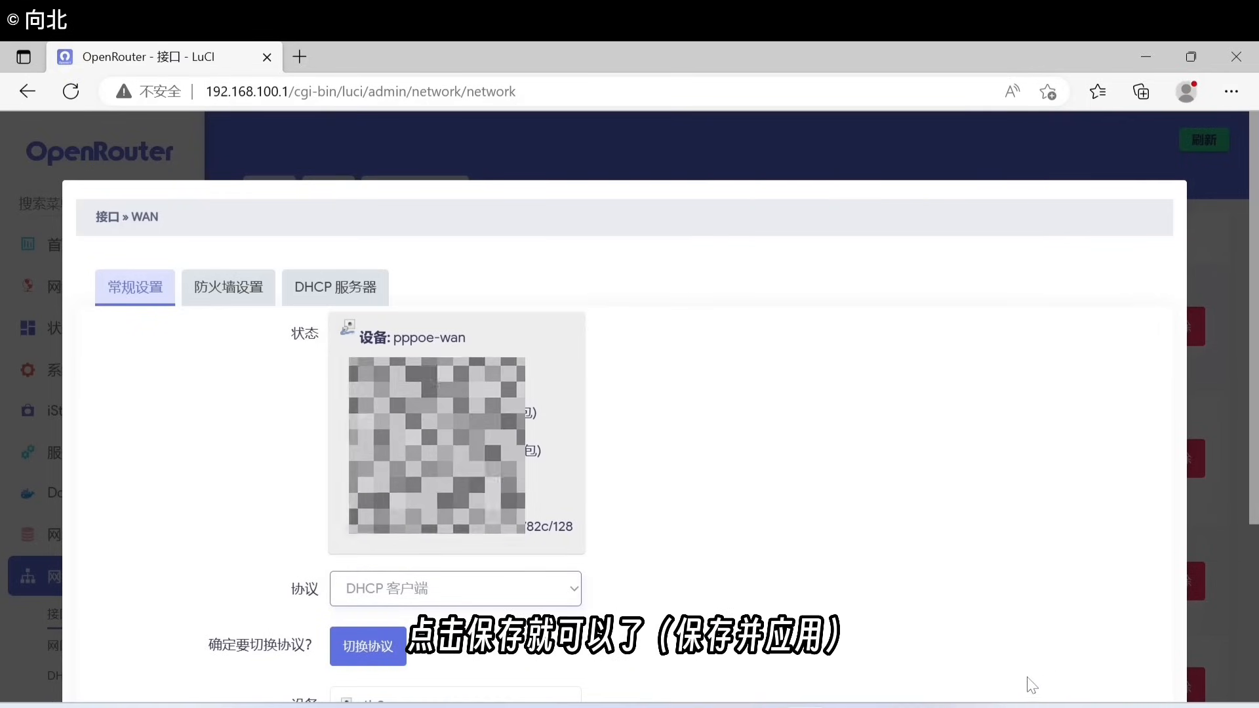
pyautogui.click(473, 592)
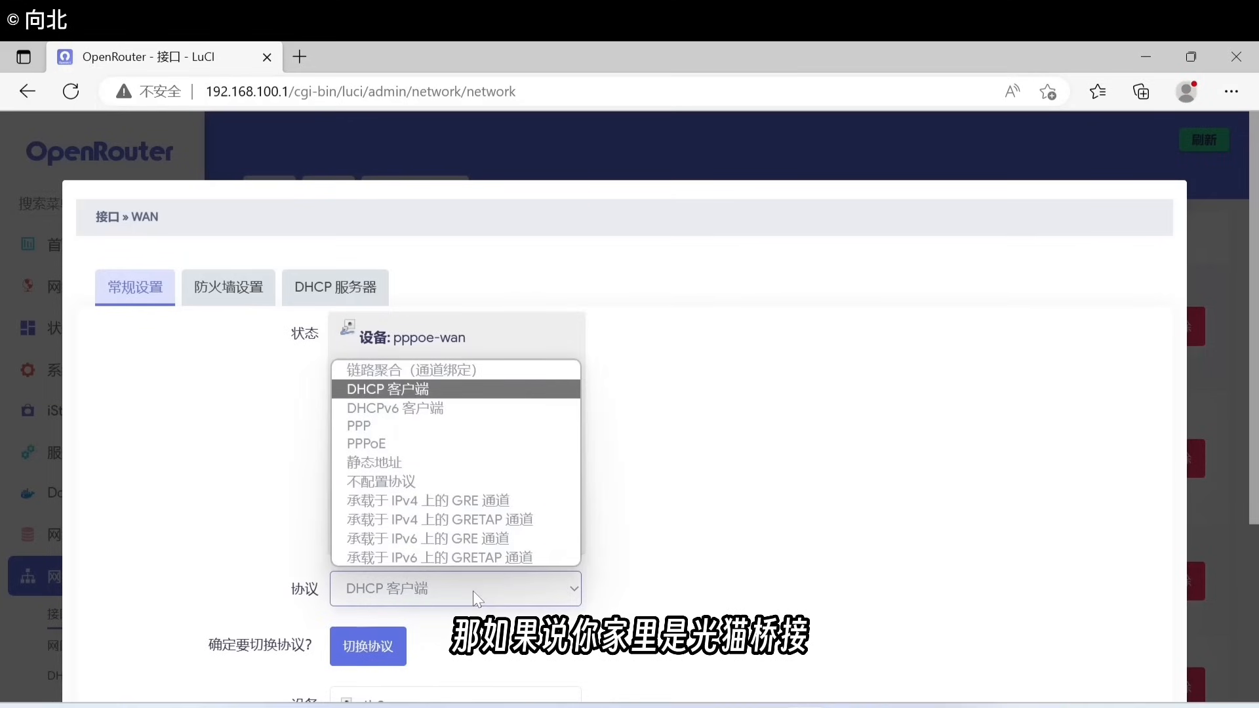
pyautogui.click(411, 451)
pyautogui.click(368, 646)
pyautogui.scroll(-7, 851, 592)
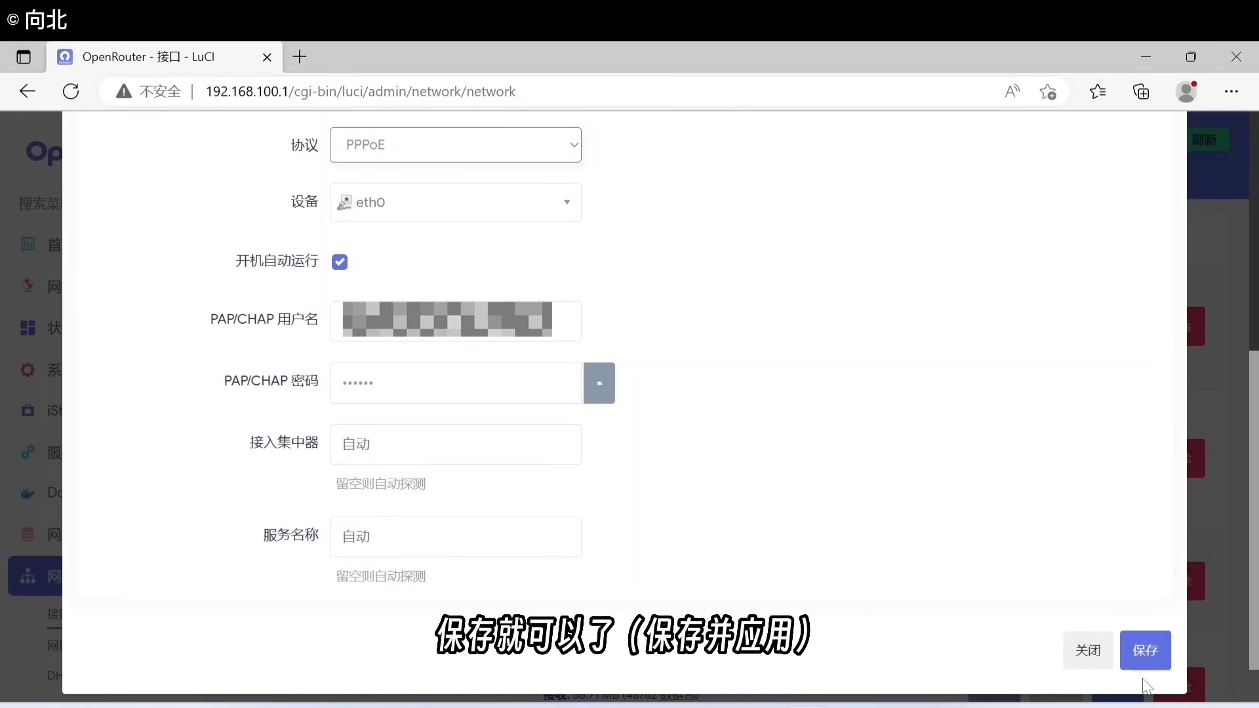
pyautogui.click(1088, 652)
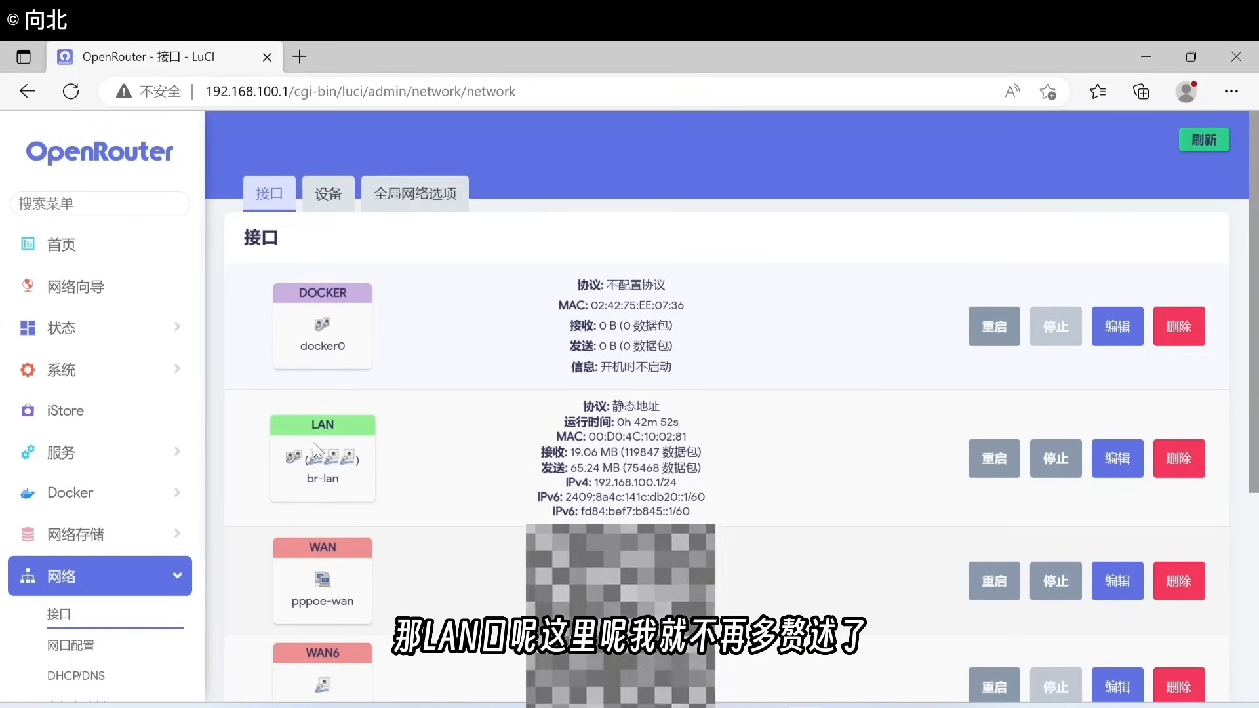